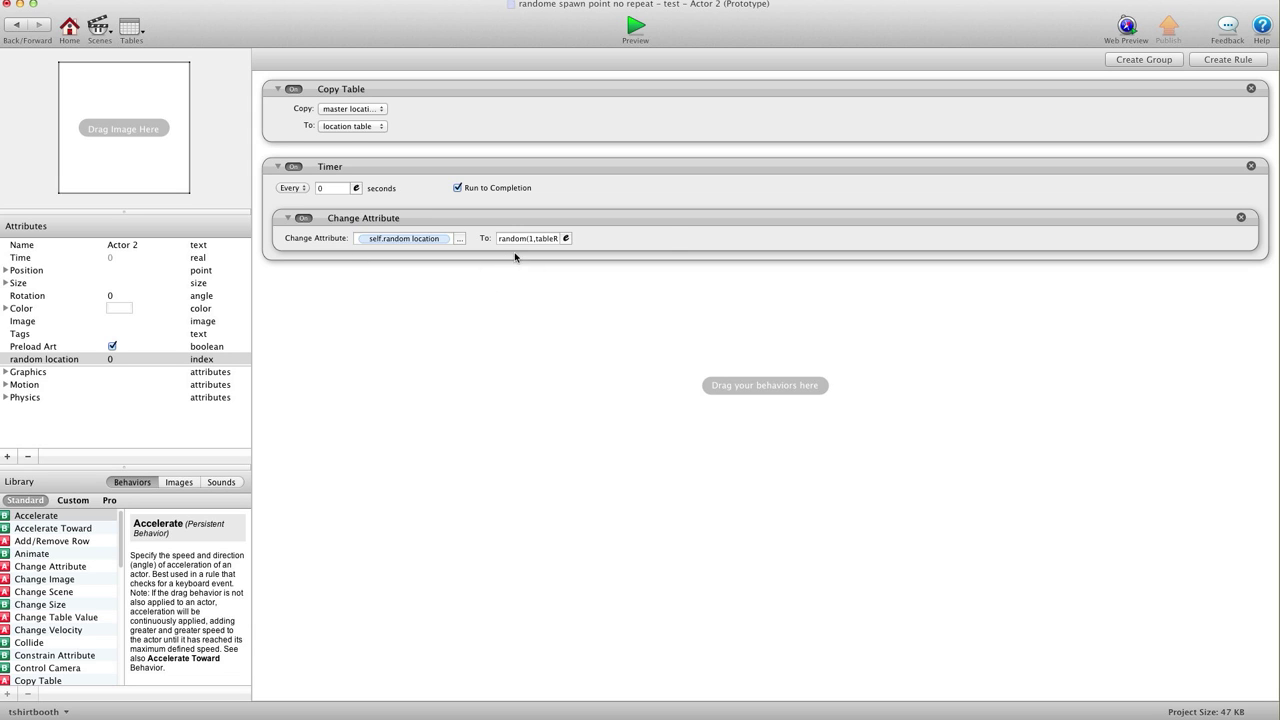
Scroll down the Behaviors library and pick the Spawn Actor behavior.
{"action": "scroll", "coordinate": [31, 574], "scroll_direction": "down", "scroll_amount": 10}
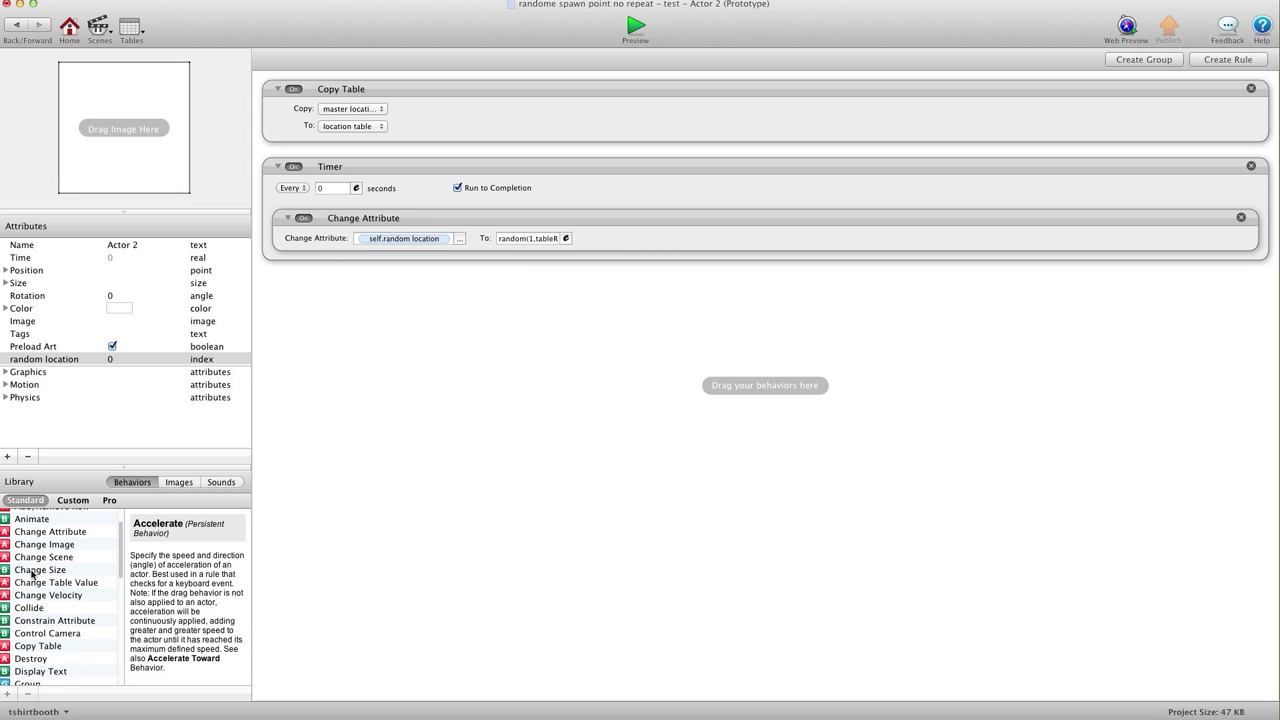
{"action": "scroll", "coordinate": [31, 576], "scroll_direction": "down", "scroll_amount": 8}
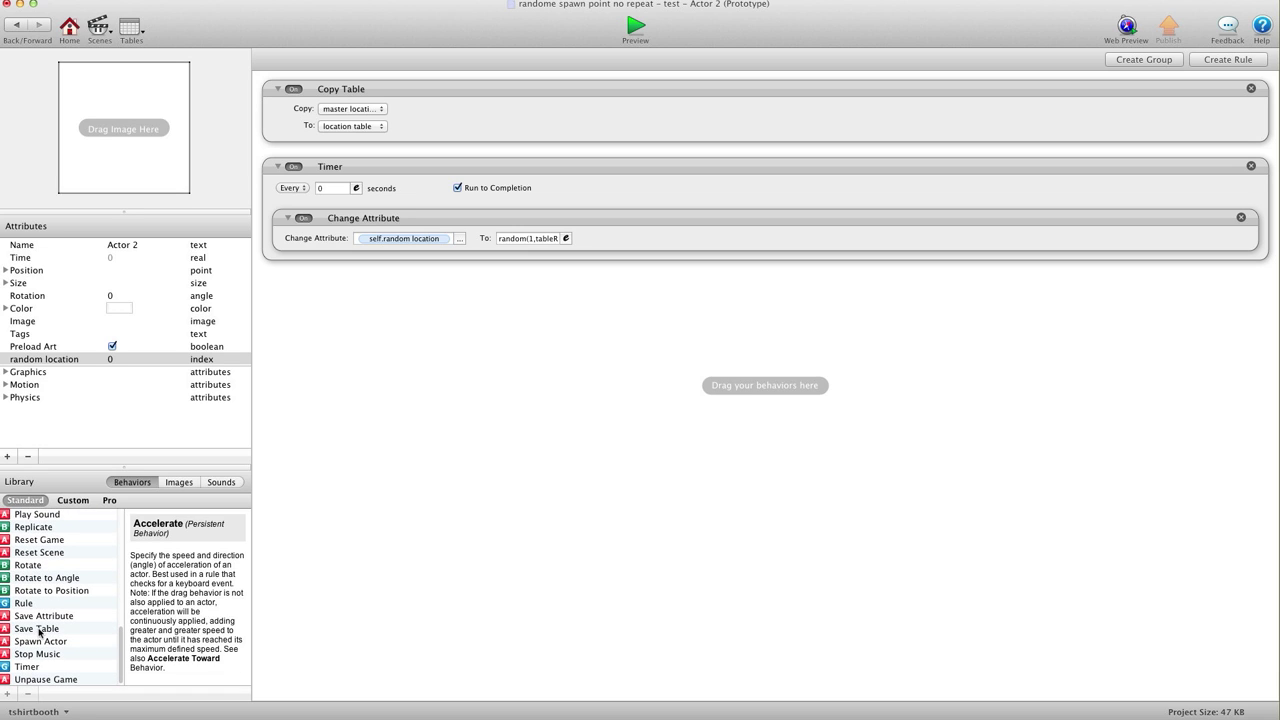
{"action": "left_click", "coordinate": [40, 630]}
Add a Spawn Actor behavior inside the Timer that spawns Actor 1.
{"action": "left_click_drag", "start_coordinate": [42, 641], "coordinate": [417, 278]}
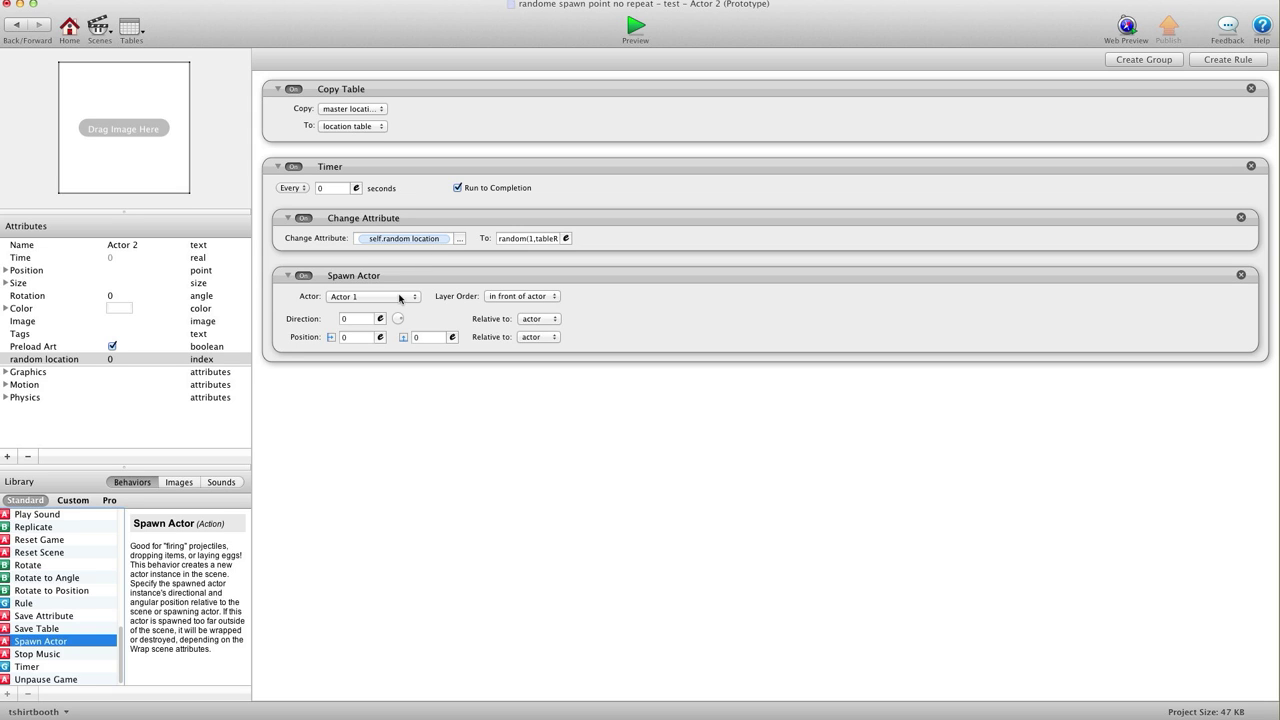
{"action": "left_click", "coordinate": [399, 297]}
{"action": "left_click", "coordinate": [399, 297]}
{"action": "left_click", "coordinate": [69, 28]}
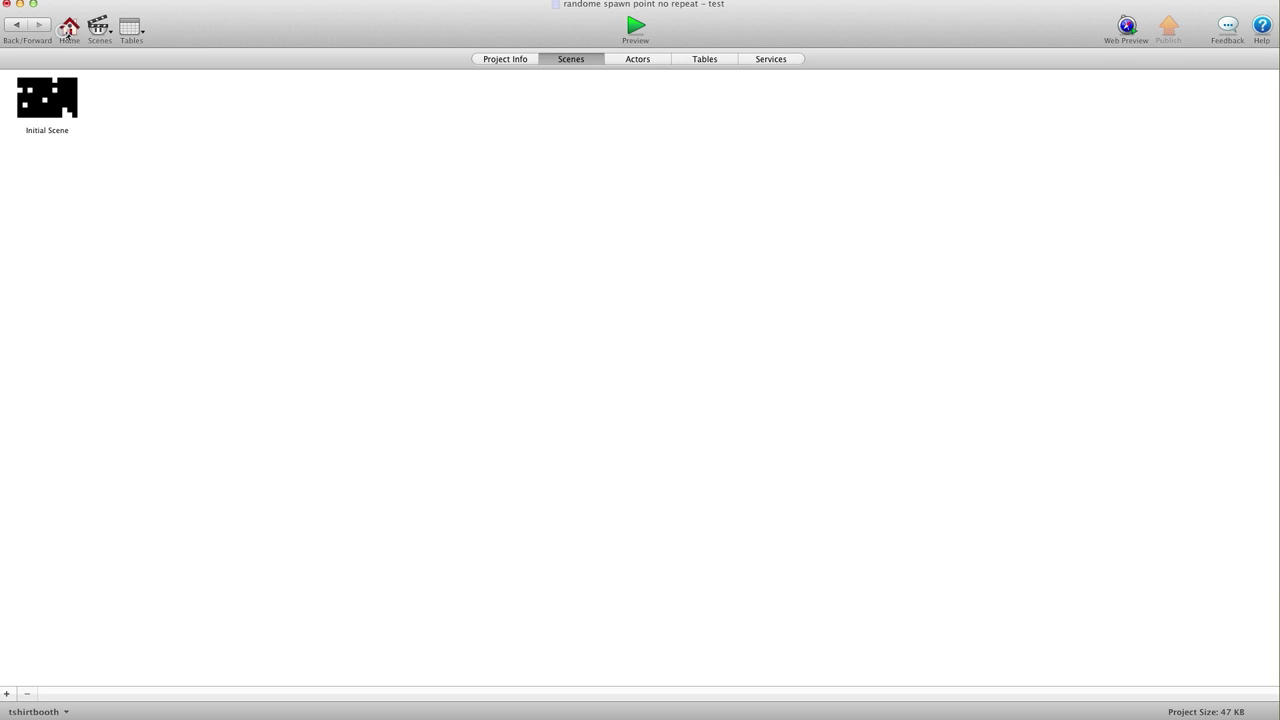
{"action": "double_click", "coordinate": [47, 97]}
{"action": "left_click", "coordinate": [50, 105]}
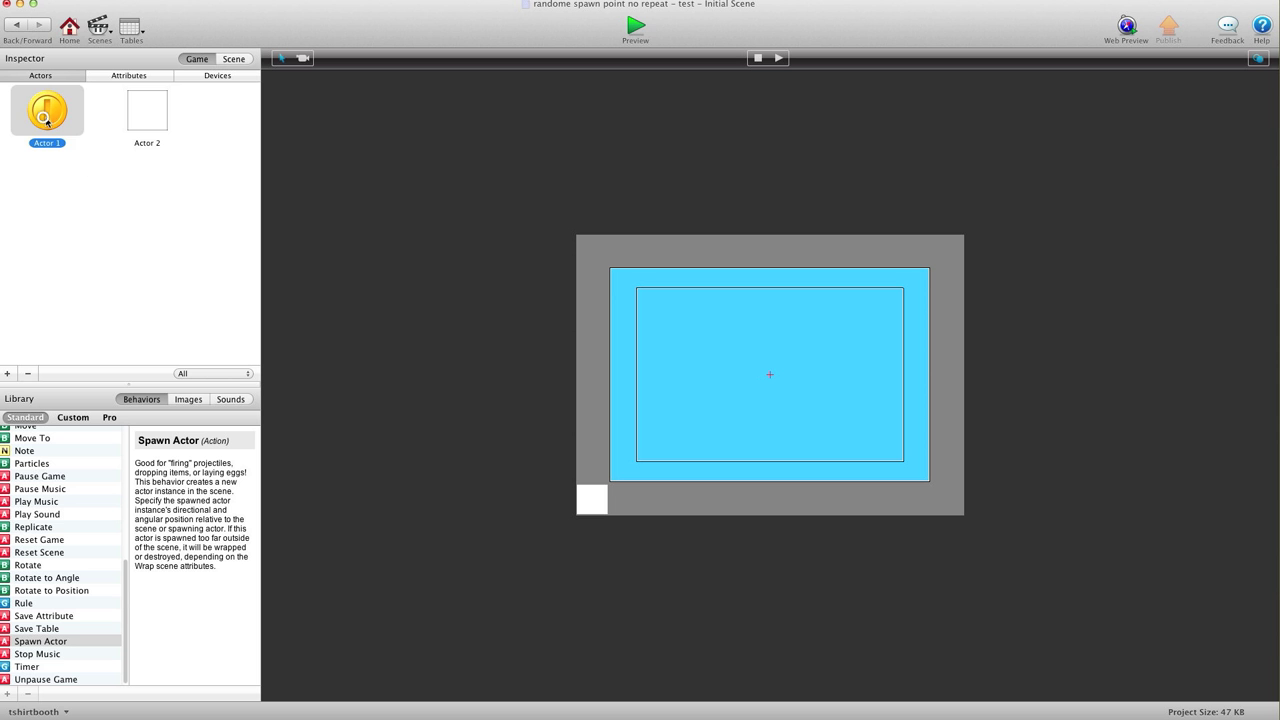
{"action": "double_click", "coordinate": [131, 101]}
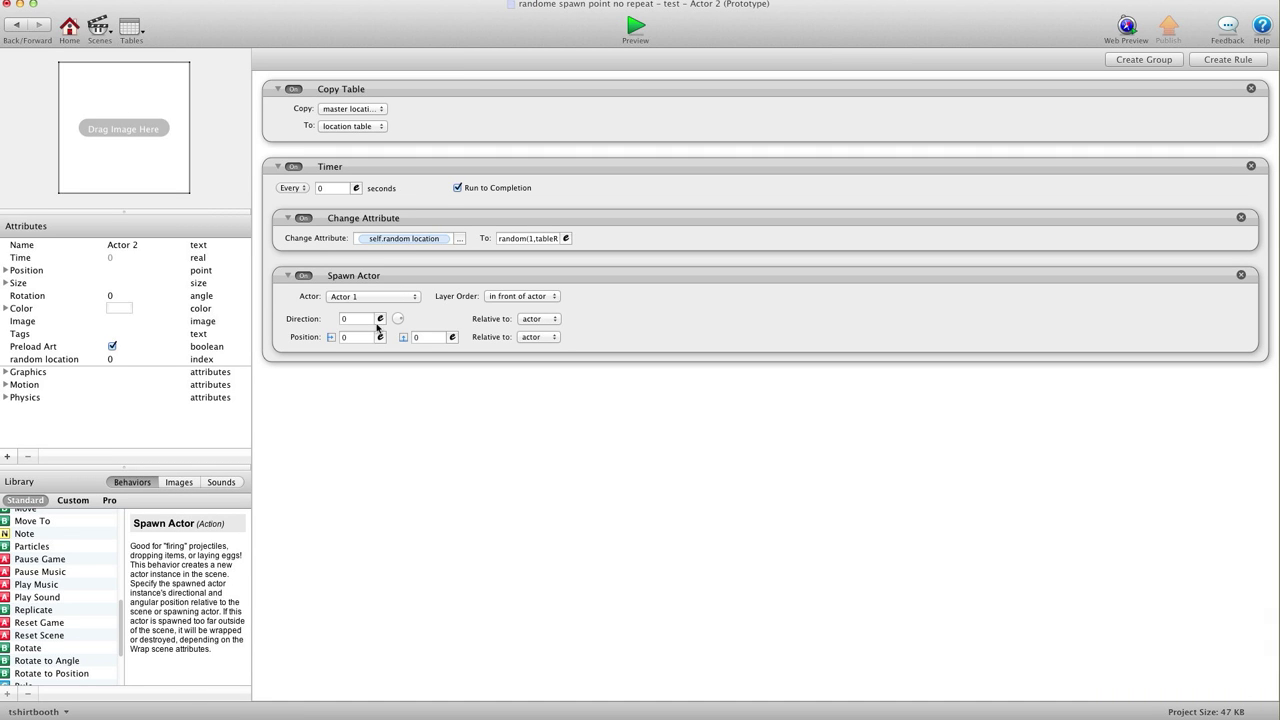
Start the X position expression with tableCellValue using game.location table as the table.
{"action": "left_click", "coordinate": [380, 340]}
{"action": "left_click", "coordinate": [450, 358]}
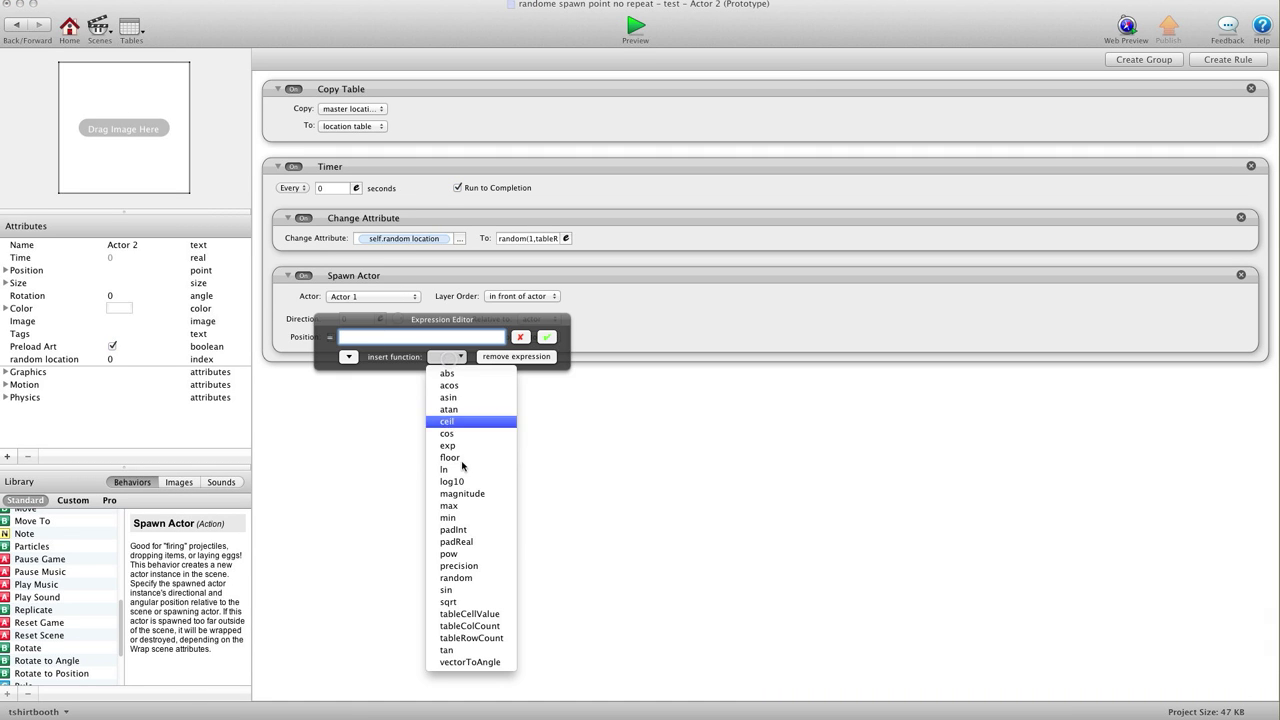
{"action": "left_click", "coordinate": [470, 614]}
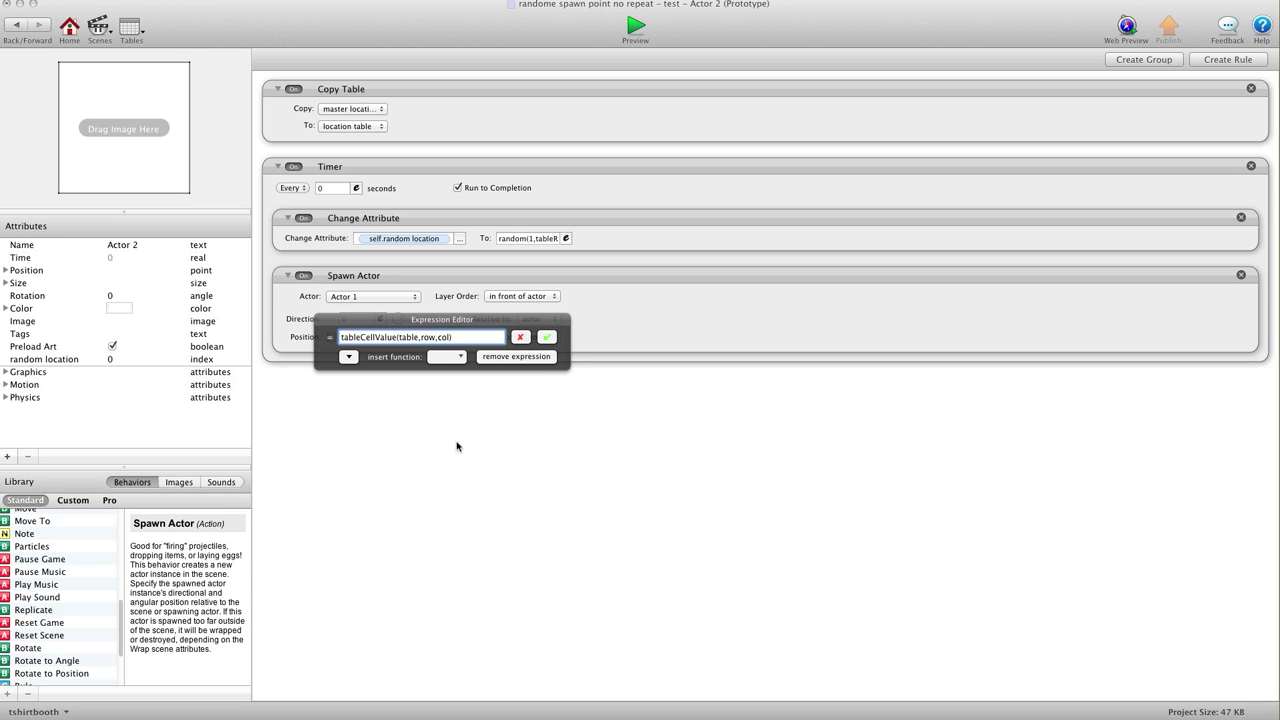
{"action": "double_click", "coordinate": [411, 337]}
{"action": "key", "text": "BackSpace"}
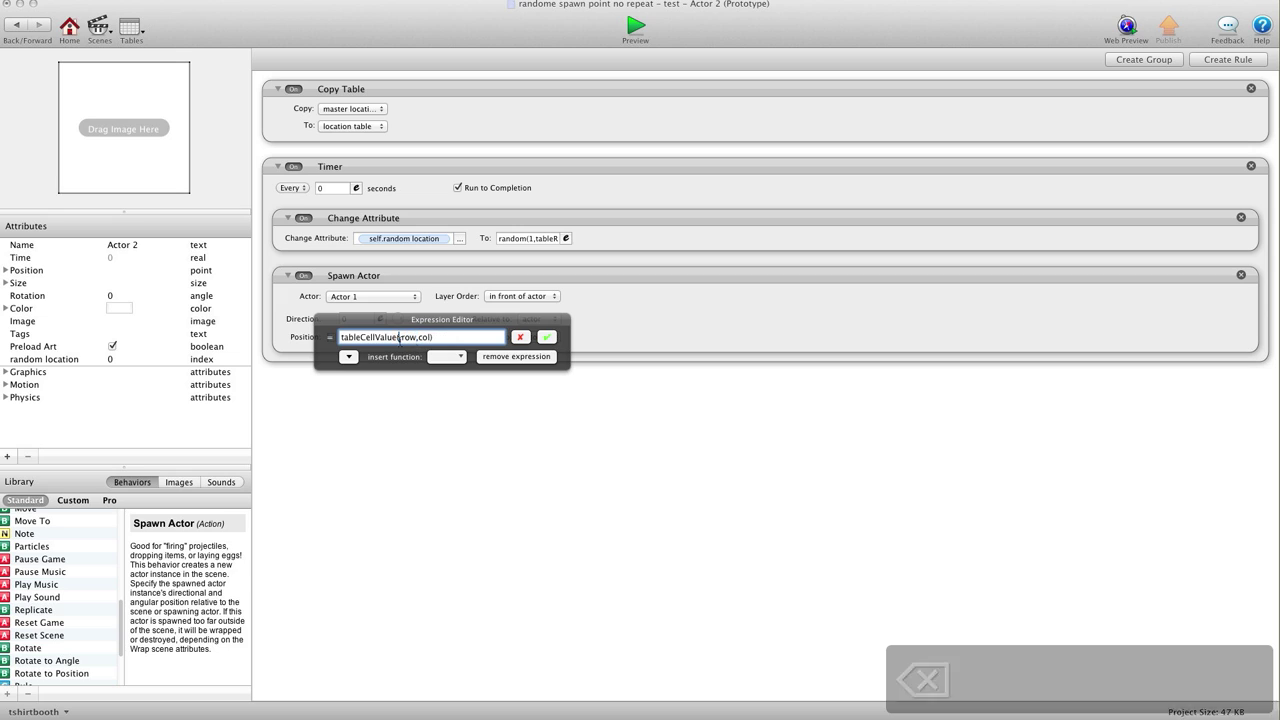
{"action": "left_click", "coordinate": [348, 356]}
{"action": "left_click", "coordinate": [345, 376]}
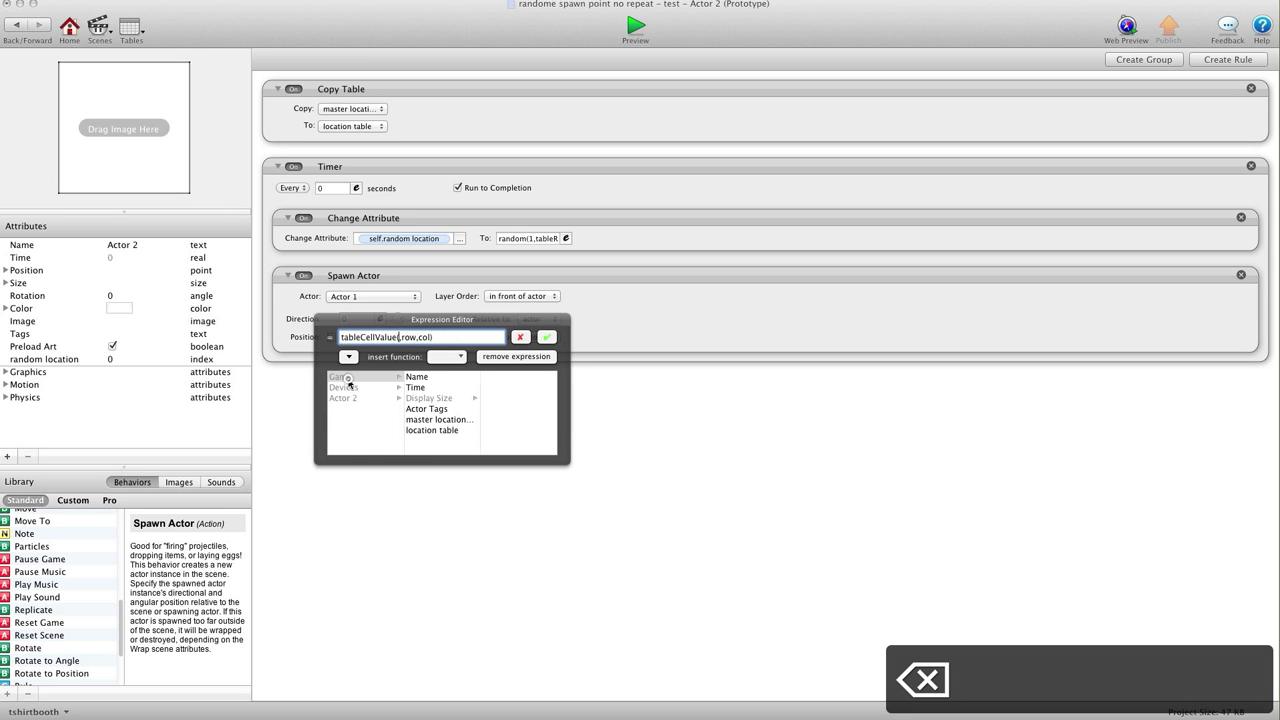
{"action": "left_click", "coordinate": [438, 430]}
Complete the X expression with row self.random location and column 1, then confirm.
{"action": "double_click", "coordinate": [512, 337]}
{"action": "key", "text": "BackSpace"}
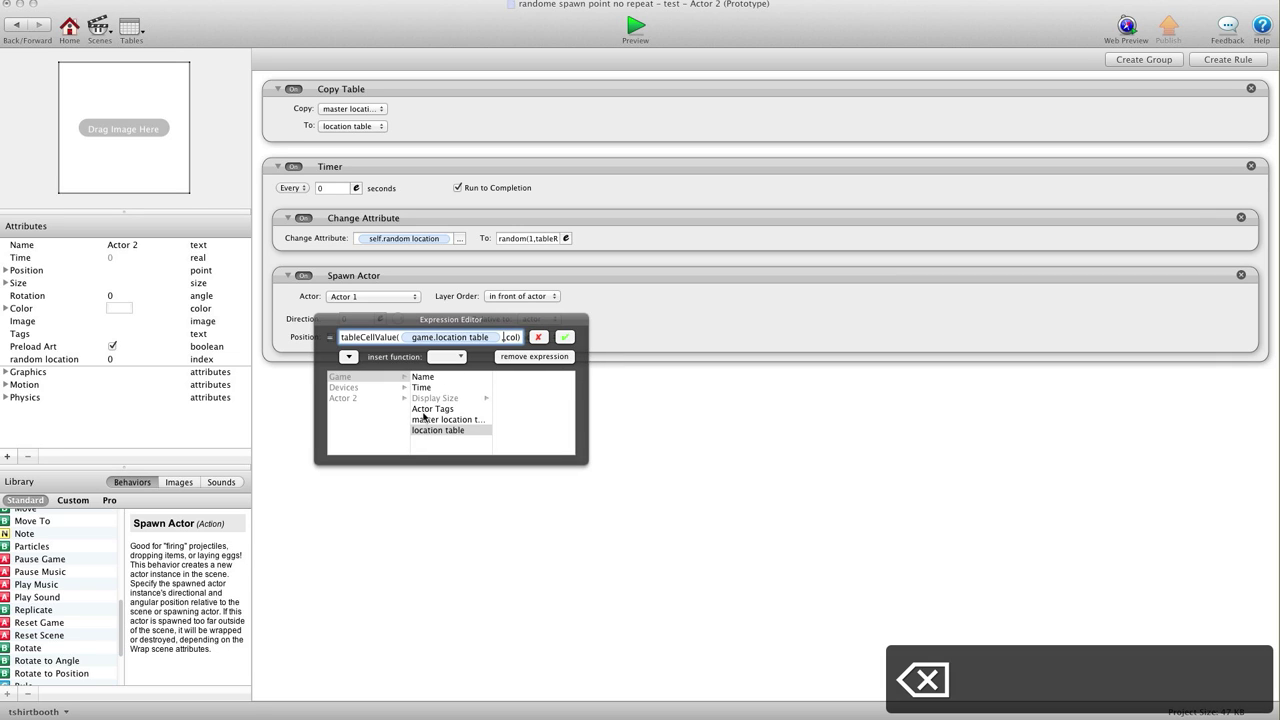
{"action": "left_click", "coordinate": [357, 414]}
{"action": "left_click", "coordinate": [350, 399]}
{"action": "scroll", "coordinate": [440, 420], "scroll_direction": "down", "scroll_amount": 1}
{"action": "scroll", "coordinate": [440, 420], "scroll_direction": "down", "scroll_amount": 1}
{"action": "left_click", "coordinate": [458, 421]}
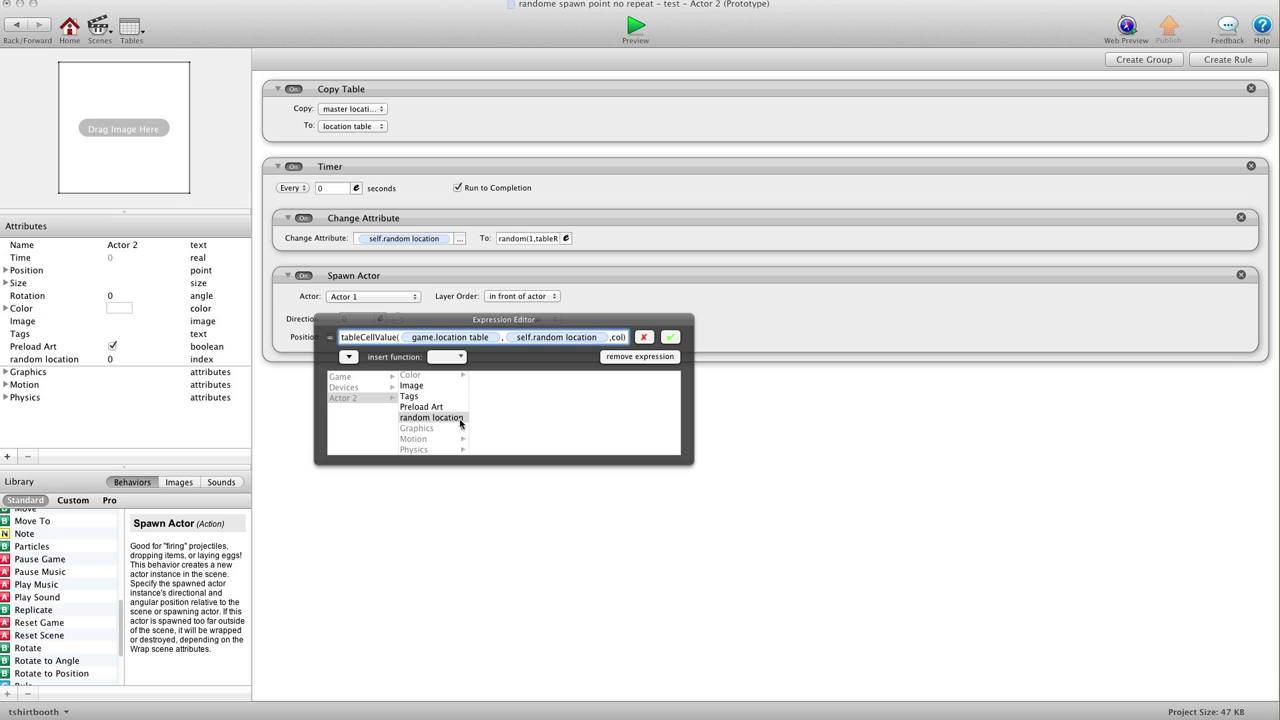
{"action": "key", "text": "BackSpace"}
{"action": "key", "text": "BackSpace"}
{"action": "key", "text": "BackSpace"}
{"action": "key", "text": "BackSpace"}
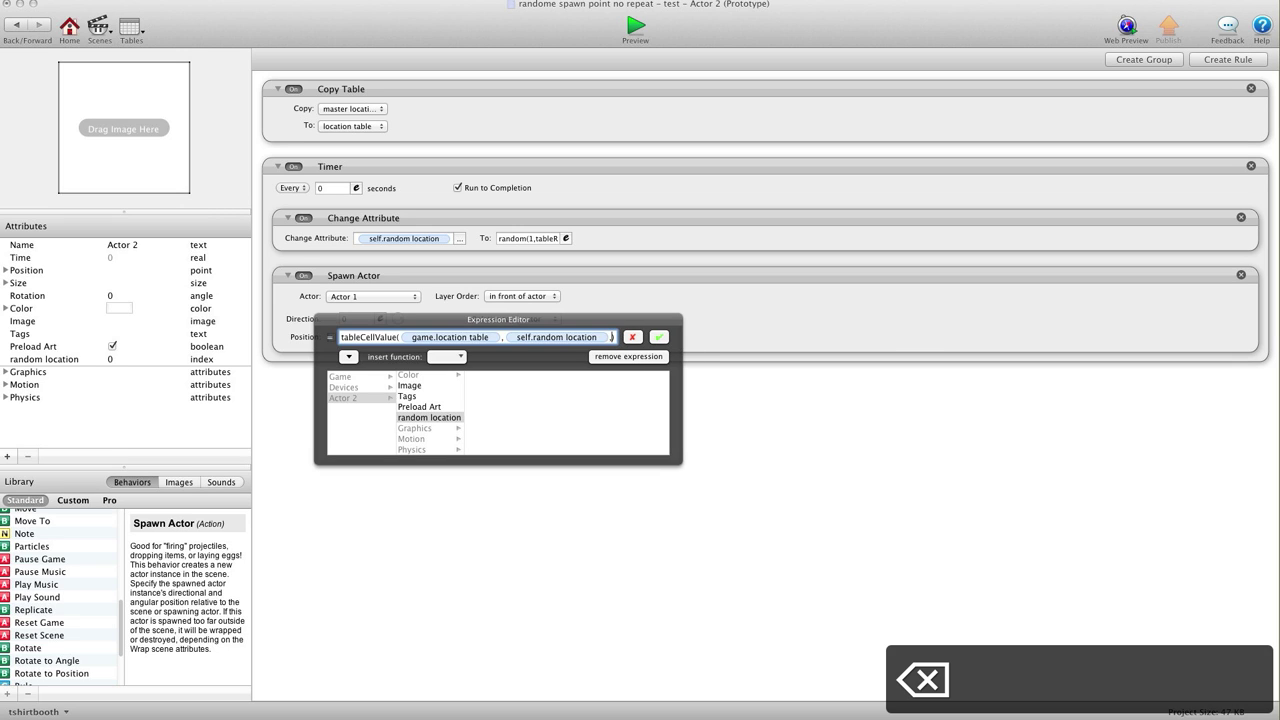
{"action": "type", "text": ",1"}
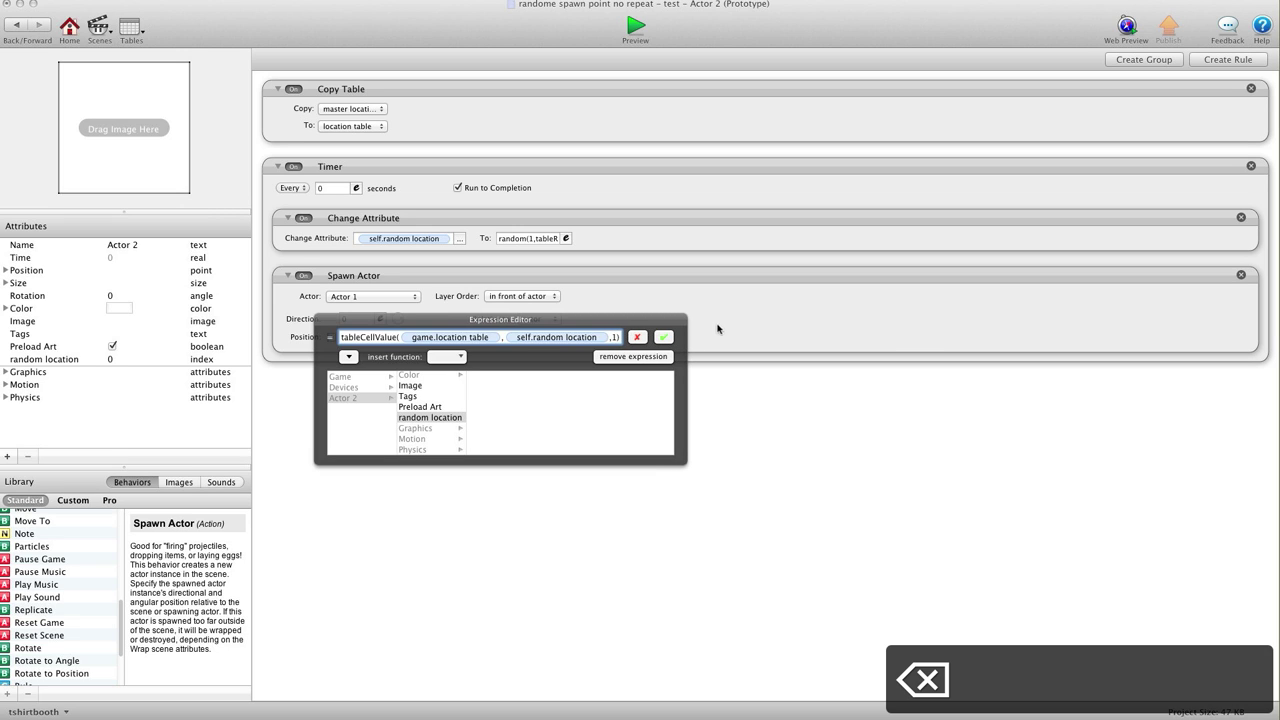
{"action": "left_click", "coordinate": [663, 337]}
Inspect the master location table's row values, then return to the Initial Scene.
{"action": "left_click", "coordinate": [131, 29]}
{"action": "left_click", "coordinate": [153, 45]}
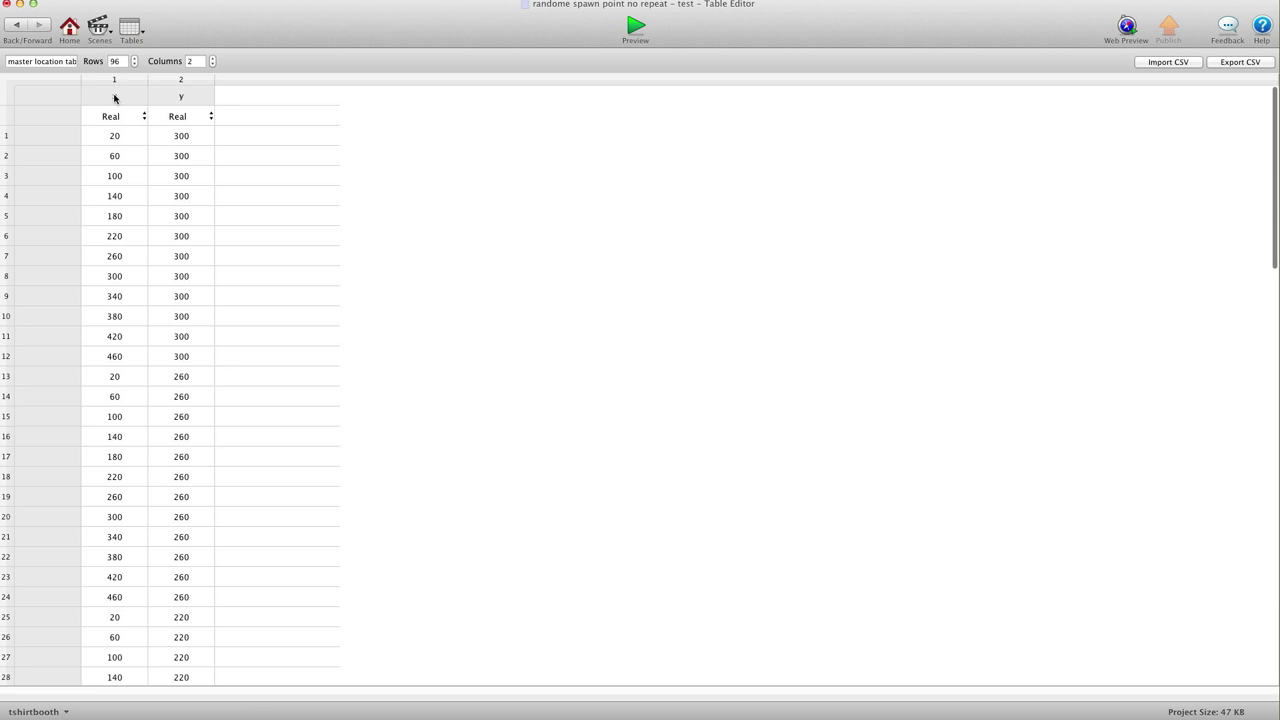
{"action": "left_click", "coordinate": [114, 170]}
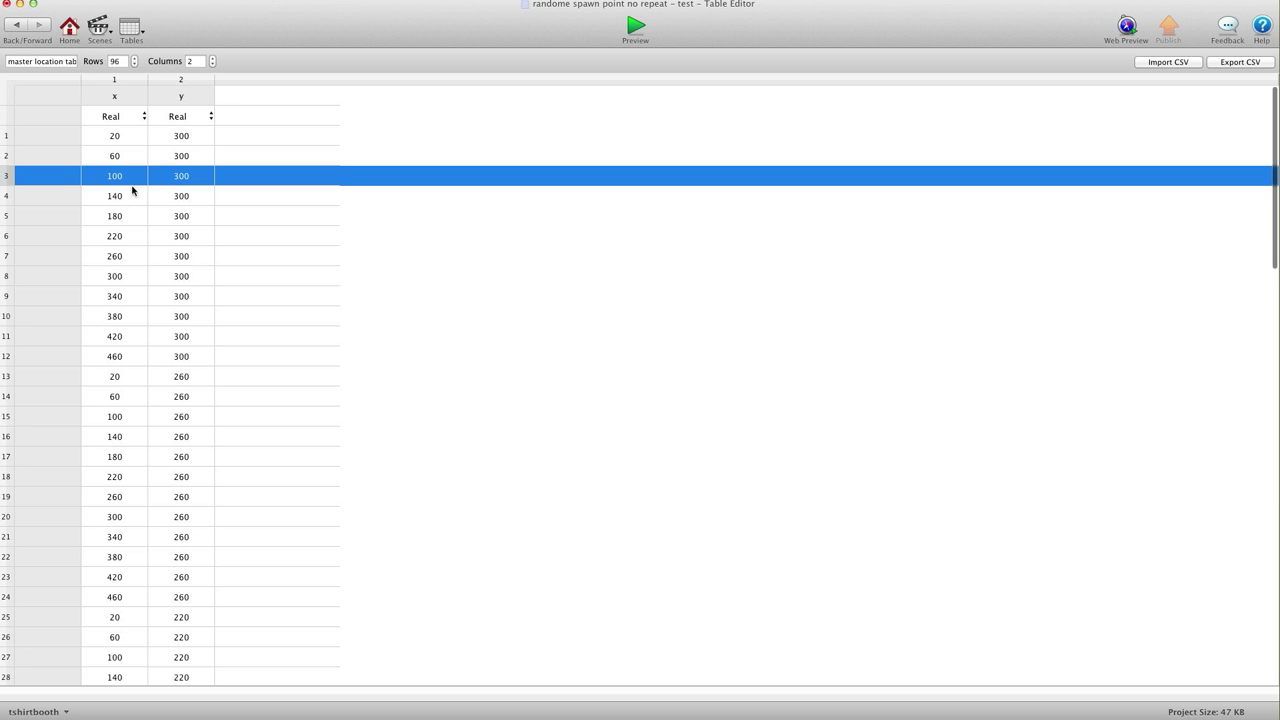
{"action": "left_click", "coordinate": [68, 32]}
{"action": "double_click", "coordinate": [86, 98]}
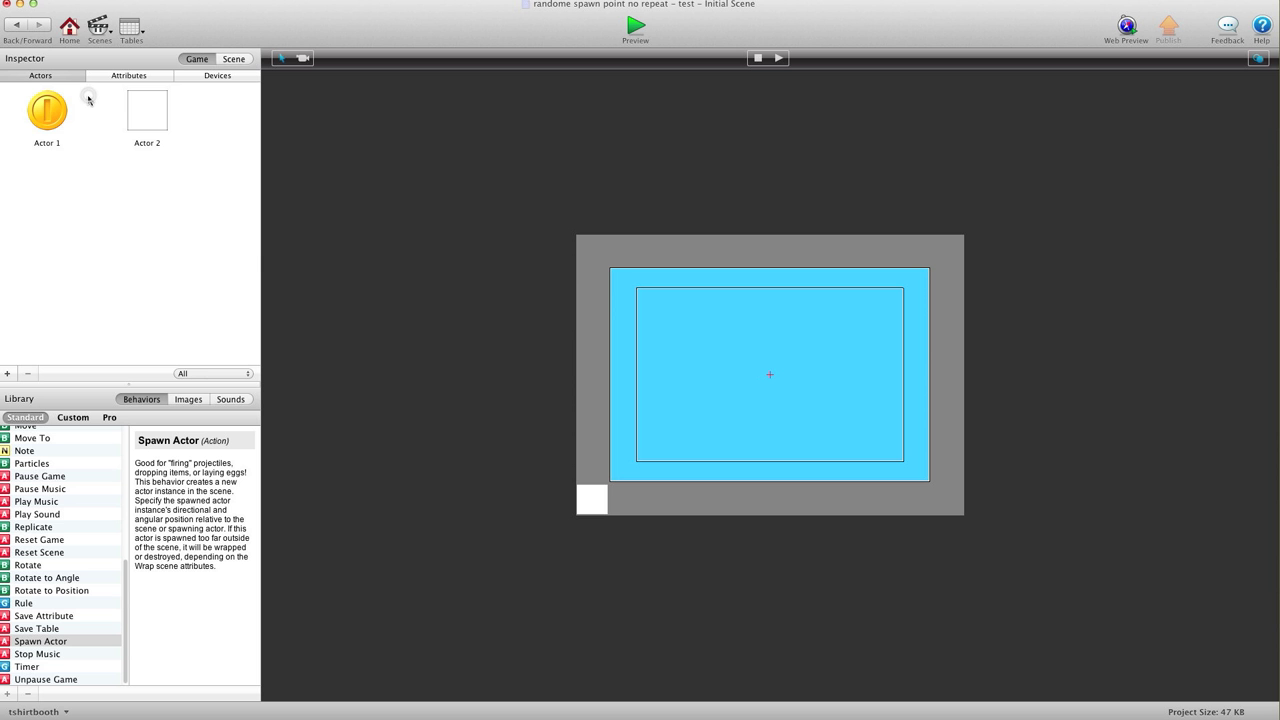
In Actor 2, start the Y position expression with tableCellValue on game.location table.
{"action": "double_click", "coordinate": [156, 104]}
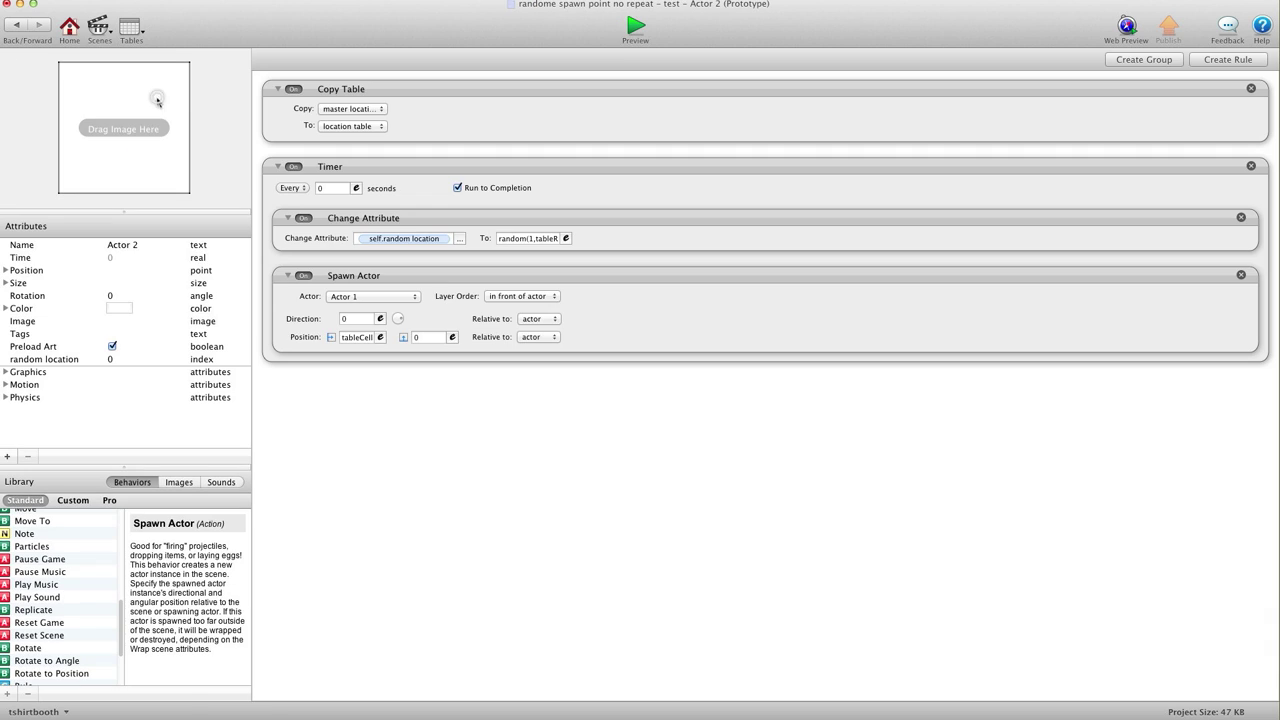
{"action": "left_click", "coordinate": [452, 337]}
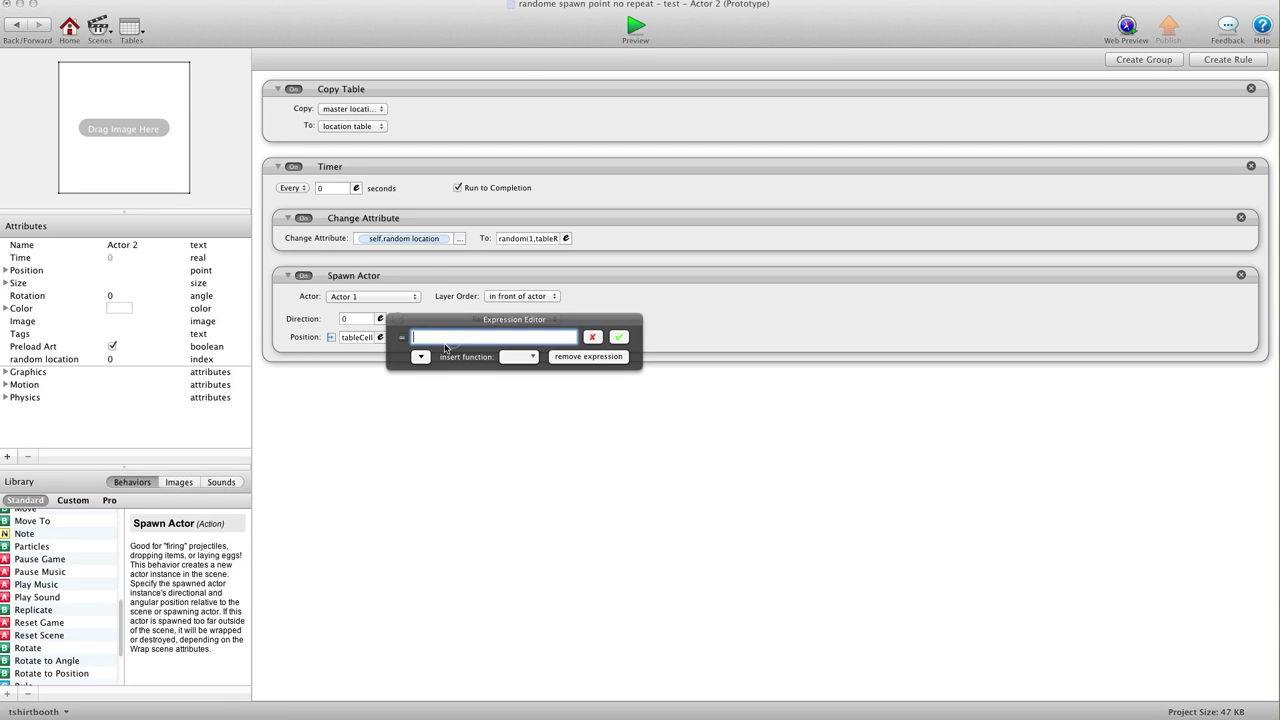
{"action": "left_click", "coordinate": [518, 357]}
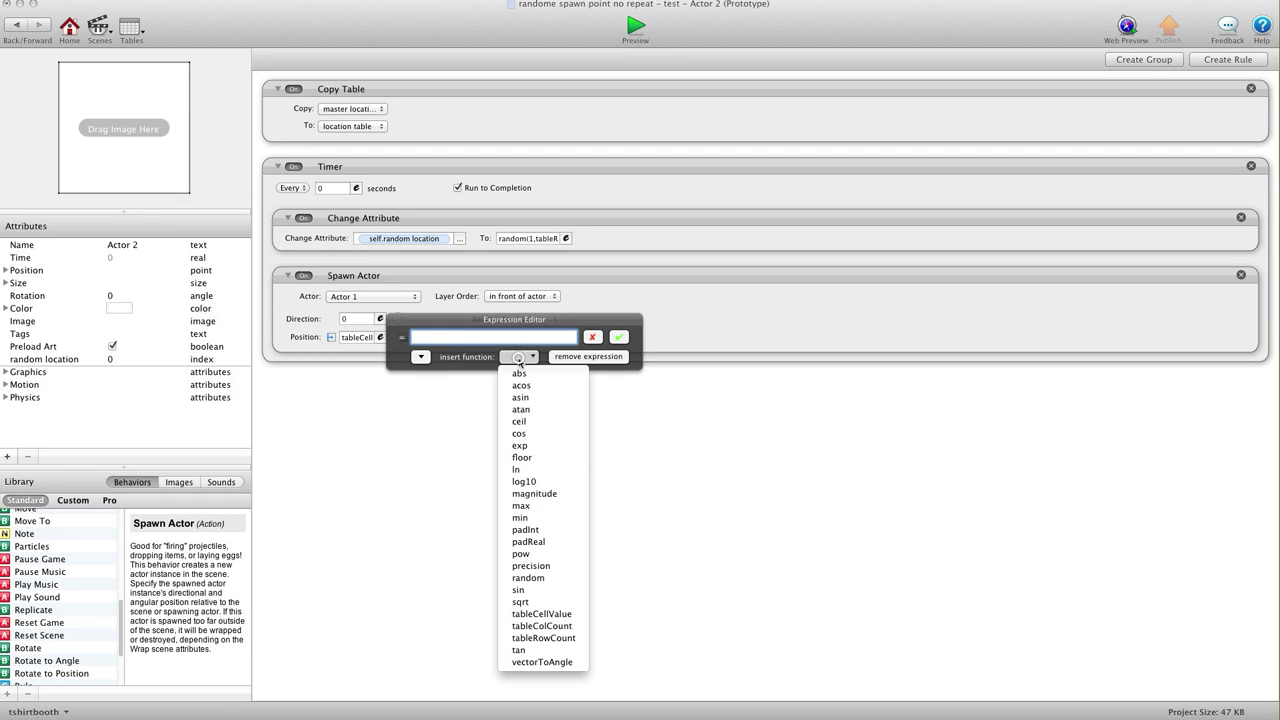
{"action": "left_click", "coordinate": [544, 614]}
{"action": "double_click", "coordinate": [481, 337]}
{"action": "key", "text": "BackSpace"}
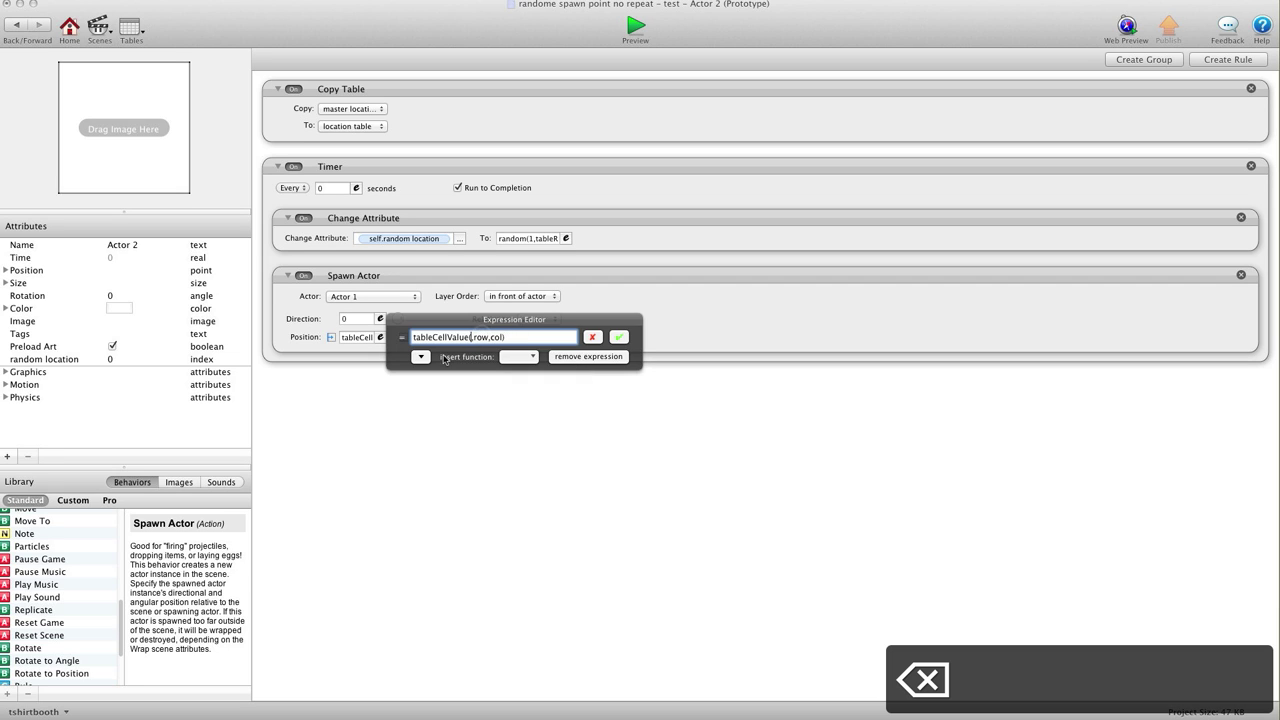
{"action": "left_click", "coordinate": [418, 358]}
{"action": "left_click", "coordinate": [412, 378]}
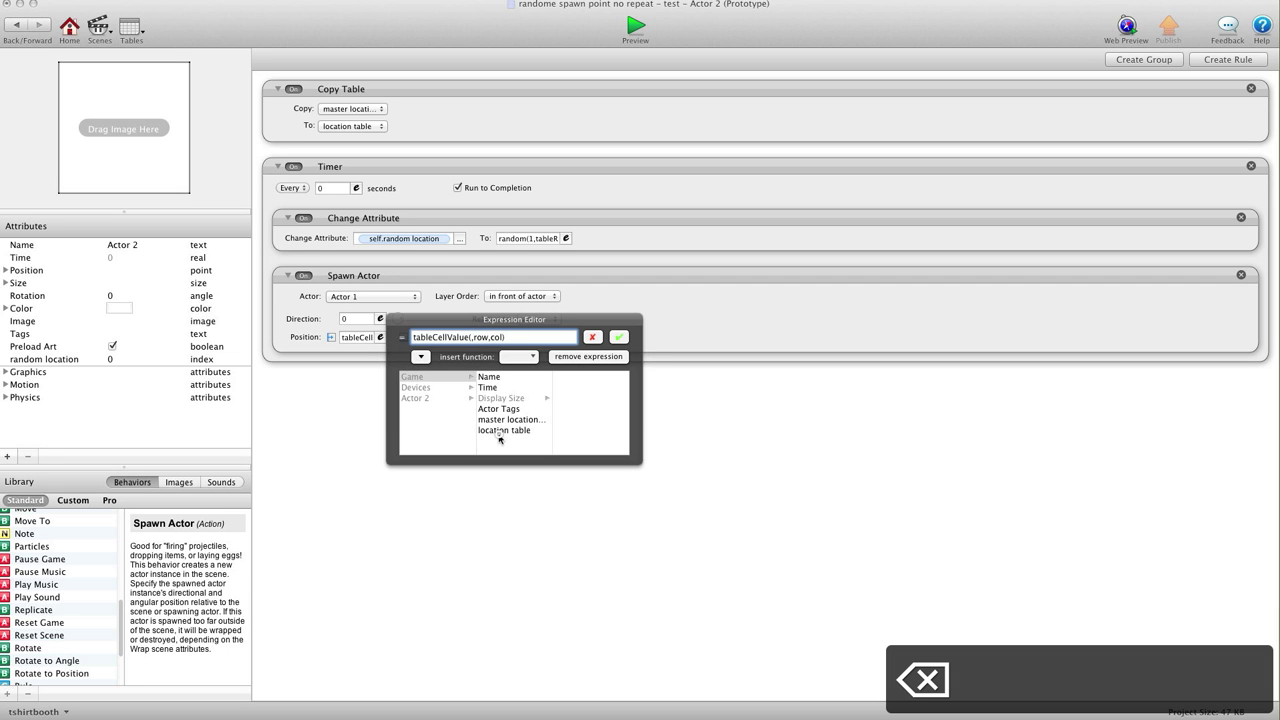
{"action": "left_click", "coordinate": [505, 431]}
Complete the Y expression with row self.random location and column 2, then confirm.
{"action": "double_click", "coordinate": [583, 337]}
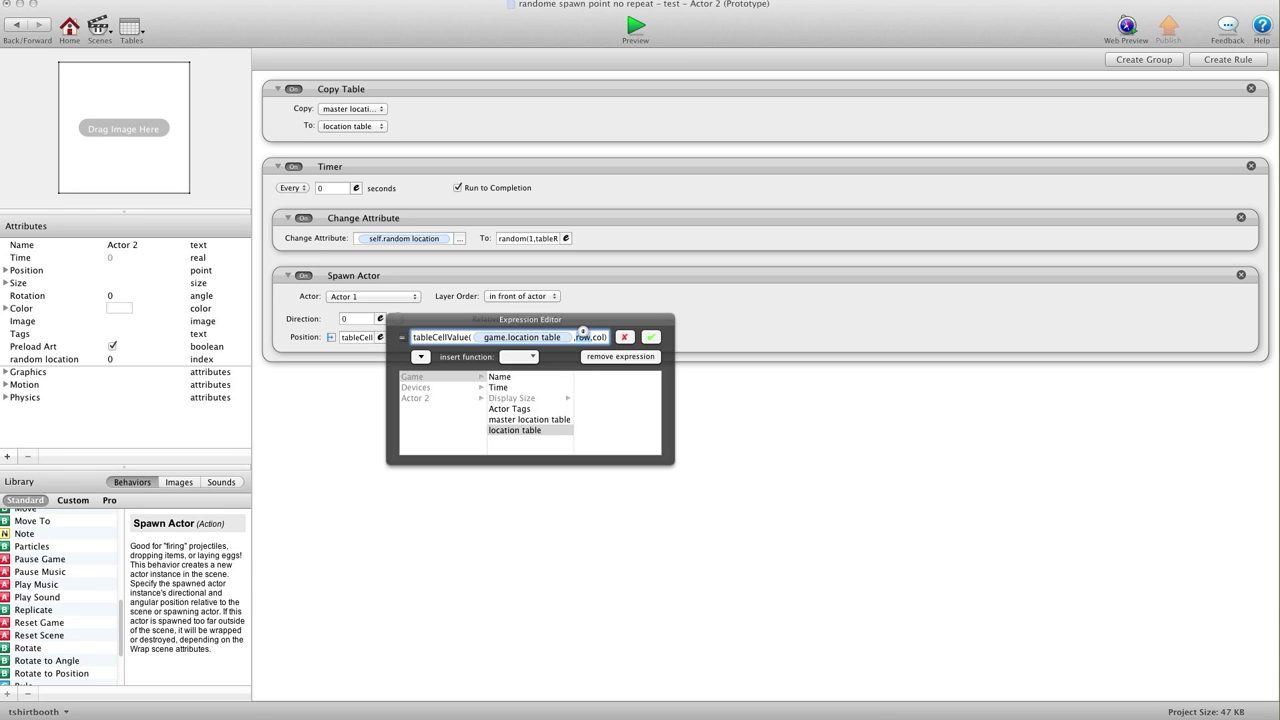
{"action": "key", "text": "BackSpace"}
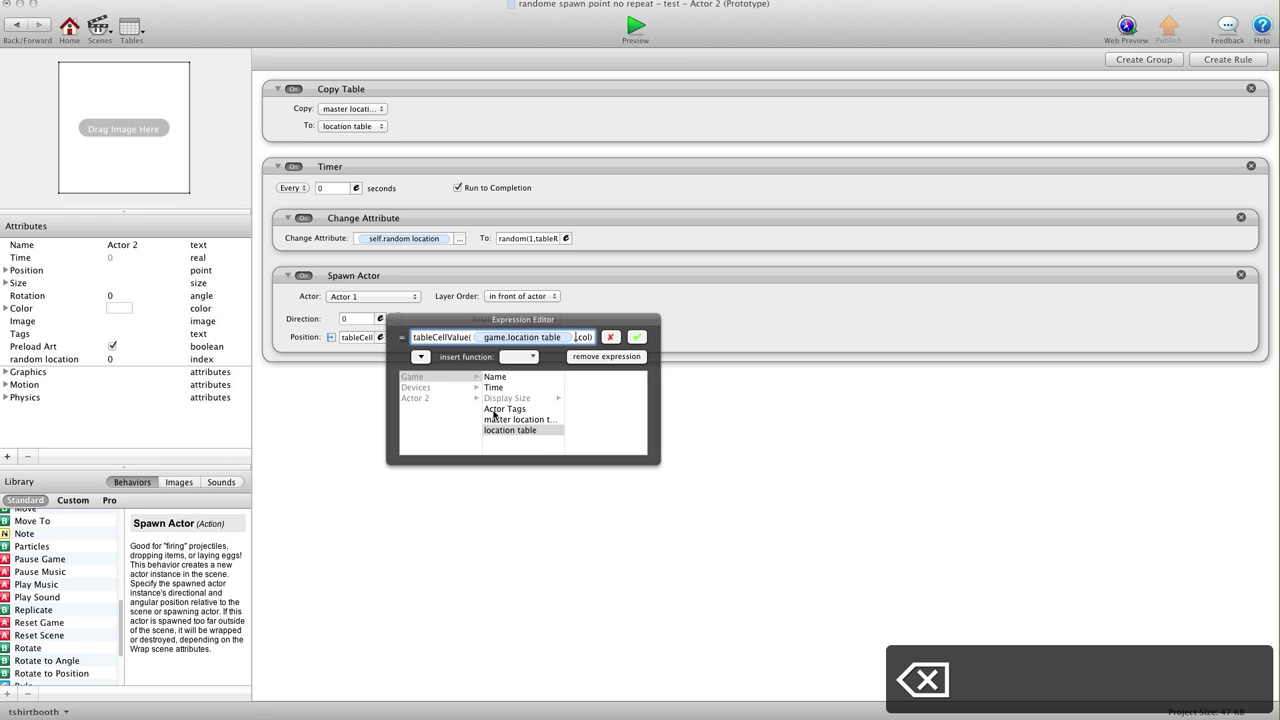
{"action": "left_click", "coordinate": [414, 397]}
{"action": "scroll", "coordinate": [520, 410], "scroll_direction": "down", "scroll_amount": 3}
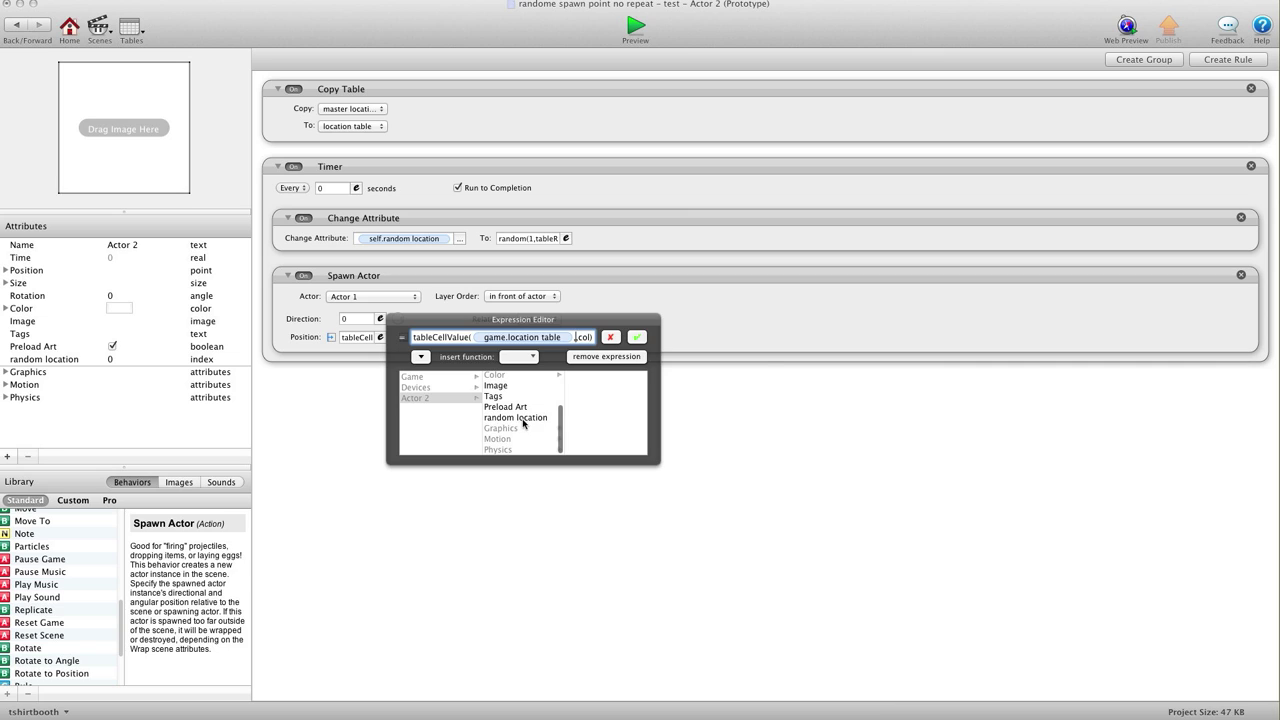
{"action": "left_click", "coordinate": [519, 418]}
{"action": "key", "text": "BackSpace"}
{"action": "key", "text": "BackSpace"}
{"action": "left_click", "coordinate": [735, 337]}
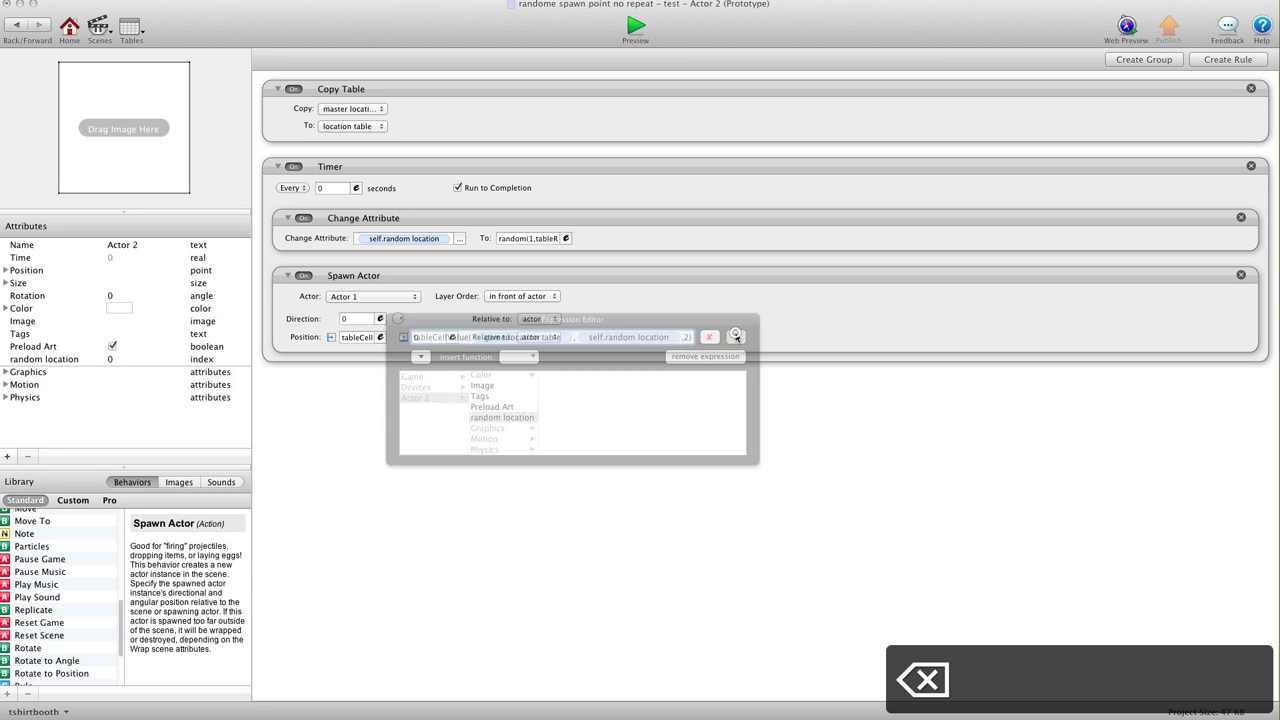
{"action": "scroll", "coordinate": [86, 608], "scroll_direction": "up", "scroll_amount": 10}
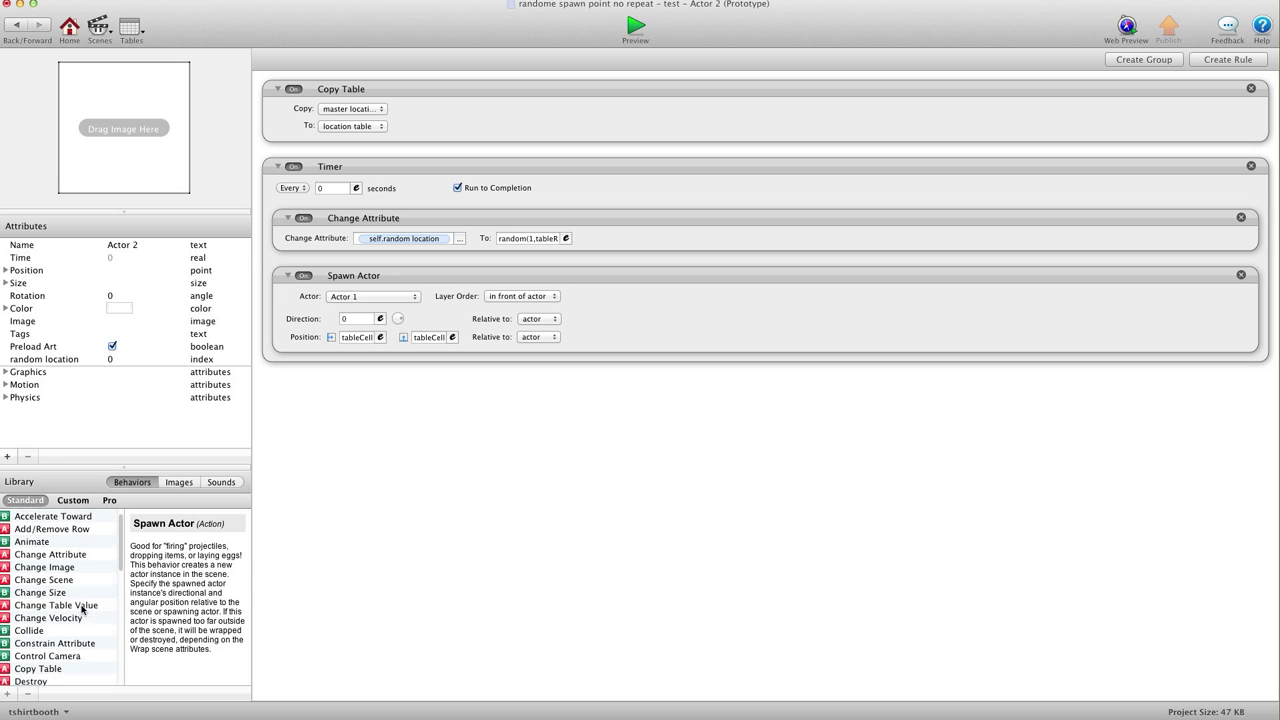
Add an Add/Remove Row behavior that removes a row at an index from the location table.
{"action": "left_click_drag", "start_coordinate": [61, 540], "coordinate": [366, 368]}
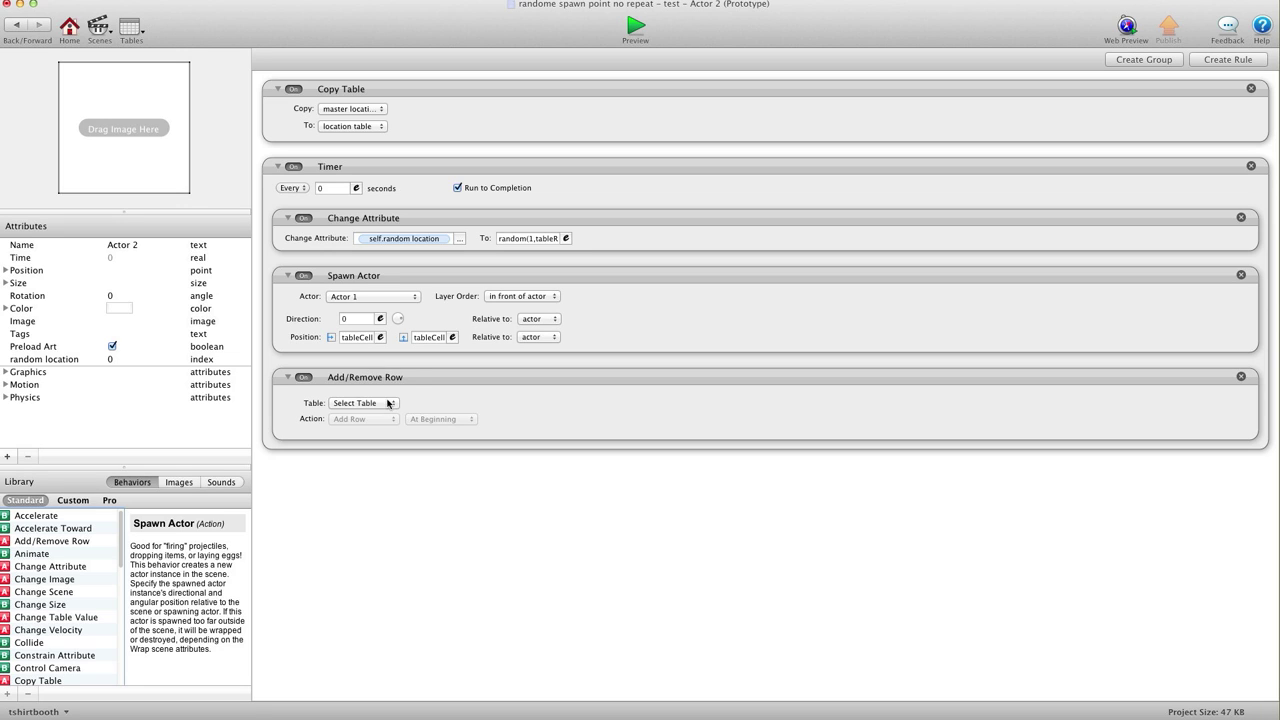
{"action": "left_click", "coordinate": [388, 403]}
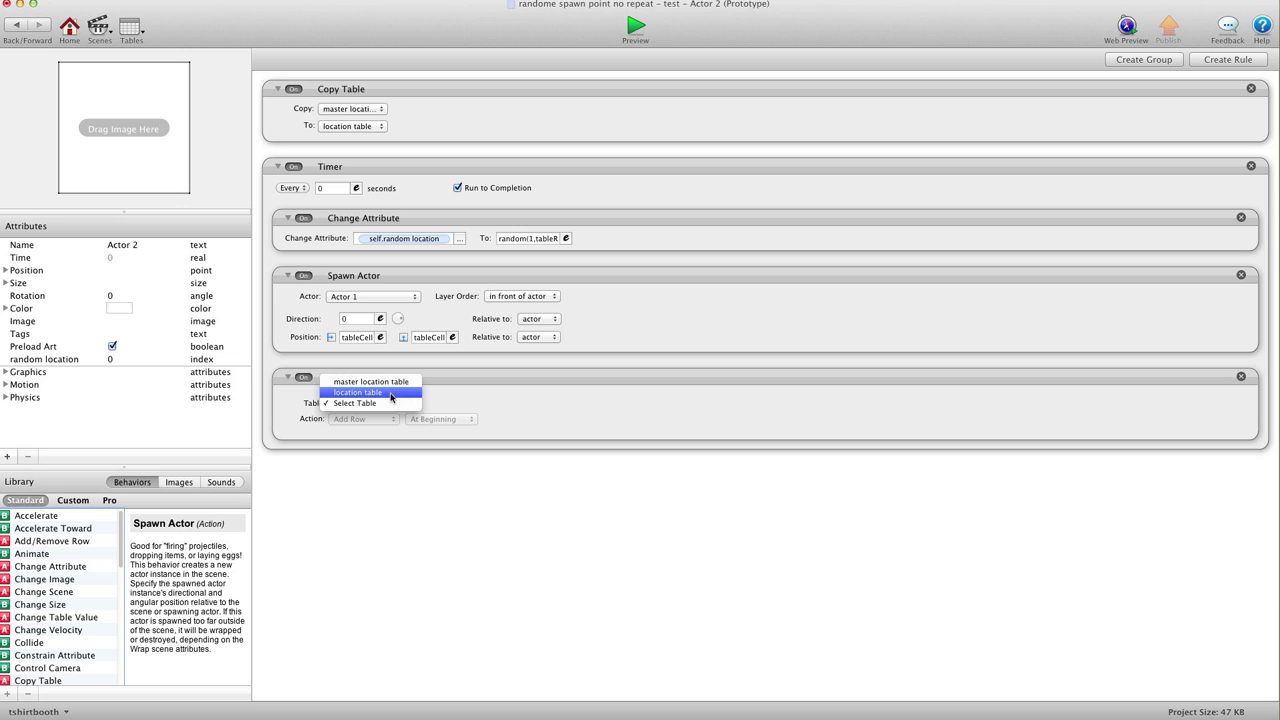
{"action": "left_click", "coordinate": [388, 395]}
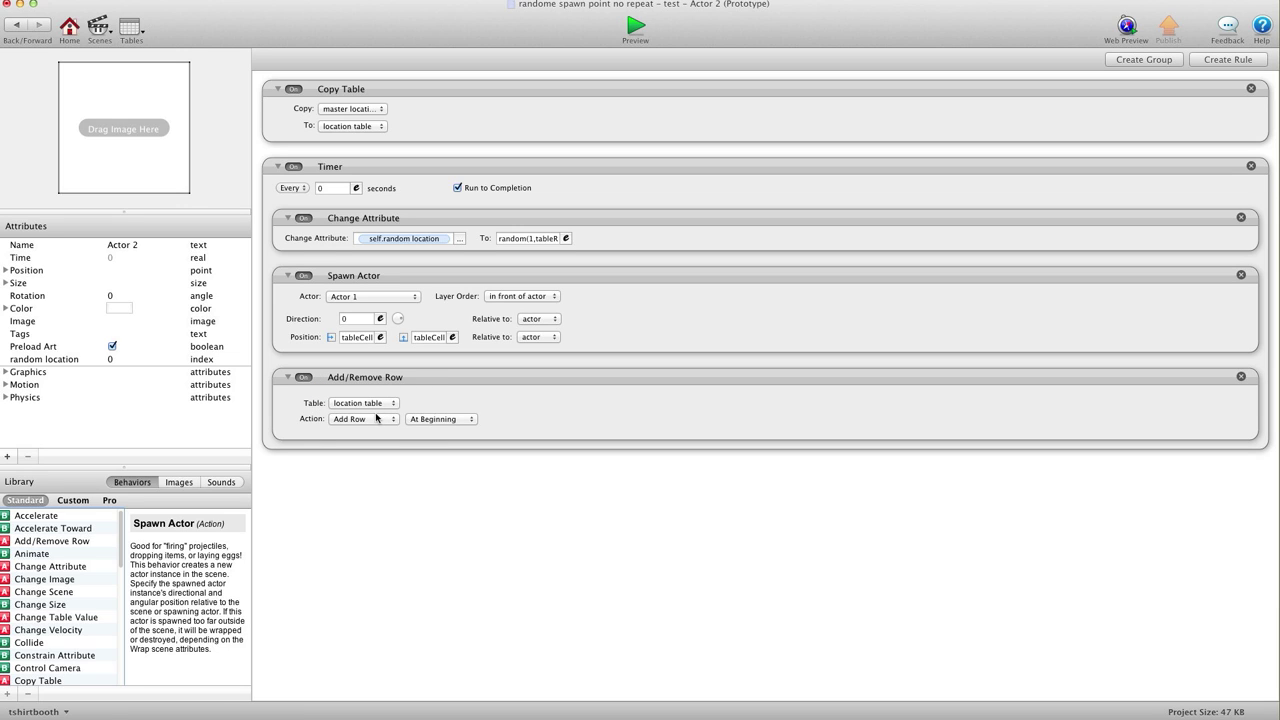
{"action": "left_click", "coordinate": [377, 418]}
{"action": "left_click", "coordinate": [374, 436]}
{"action": "left_click", "coordinate": [441, 420]}
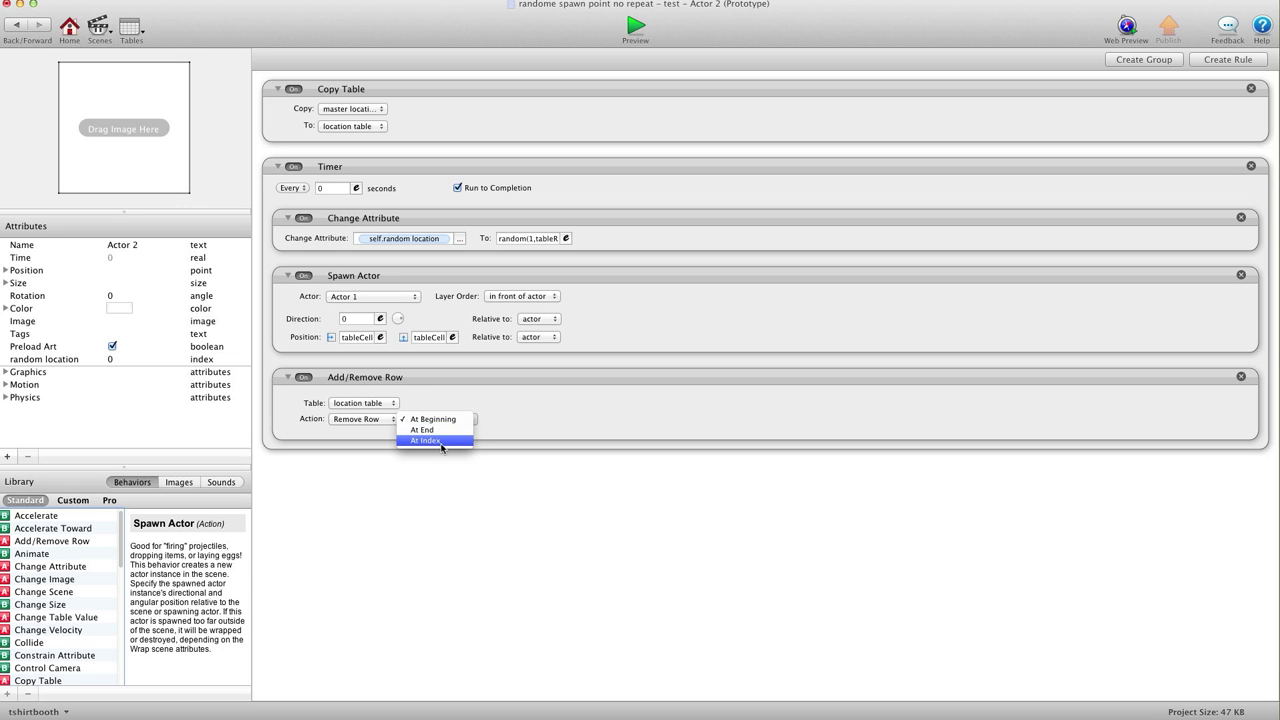
{"action": "left_click", "coordinate": [441, 441]}
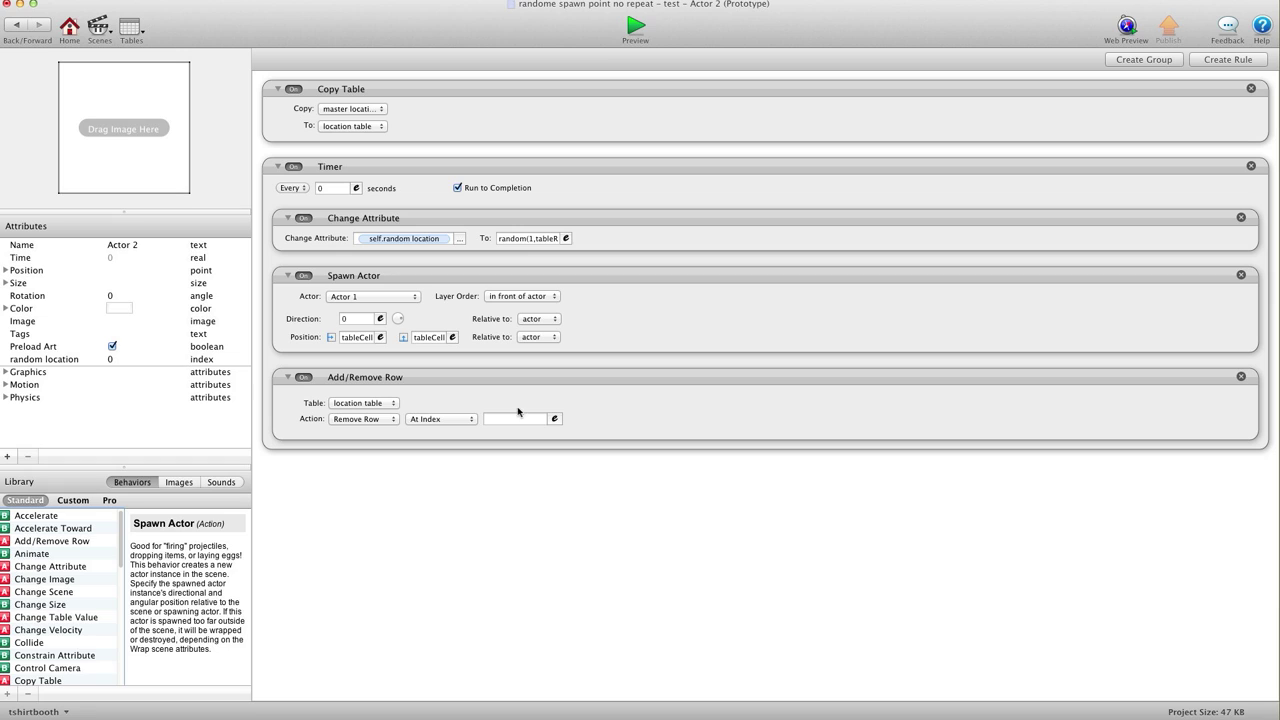
Set the removed row's index to self.random location and review the Timer's behaviors.
{"action": "left_click", "coordinate": [550, 420]}
{"action": "left_click", "coordinate": [492, 438]}
{"action": "mouse_move", "coordinate": [488, 483]}
{"action": "scroll", "coordinate": [585, 490], "scroll_direction": "down", "scroll_amount": 3}
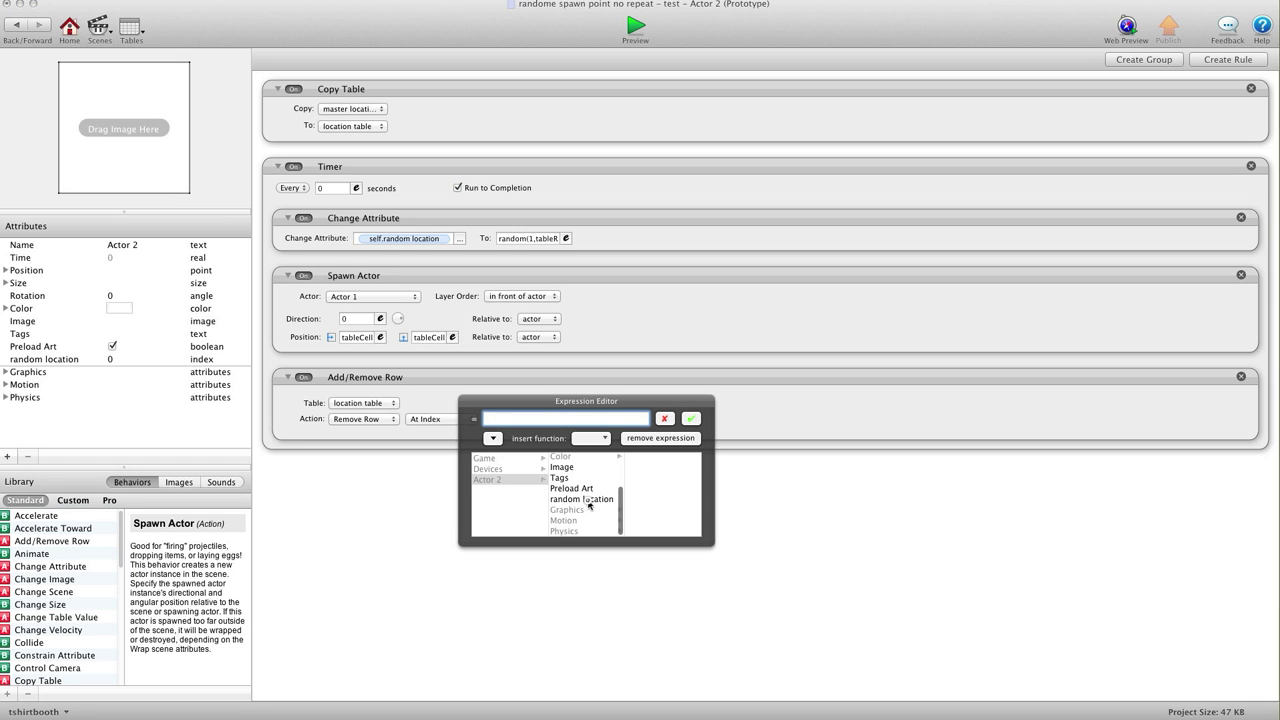
{"action": "left_click", "coordinate": [585, 498]}
{"action": "left_click", "coordinate": [690, 418]}
{"action": "left_click", "coordinate": [422, 226]}
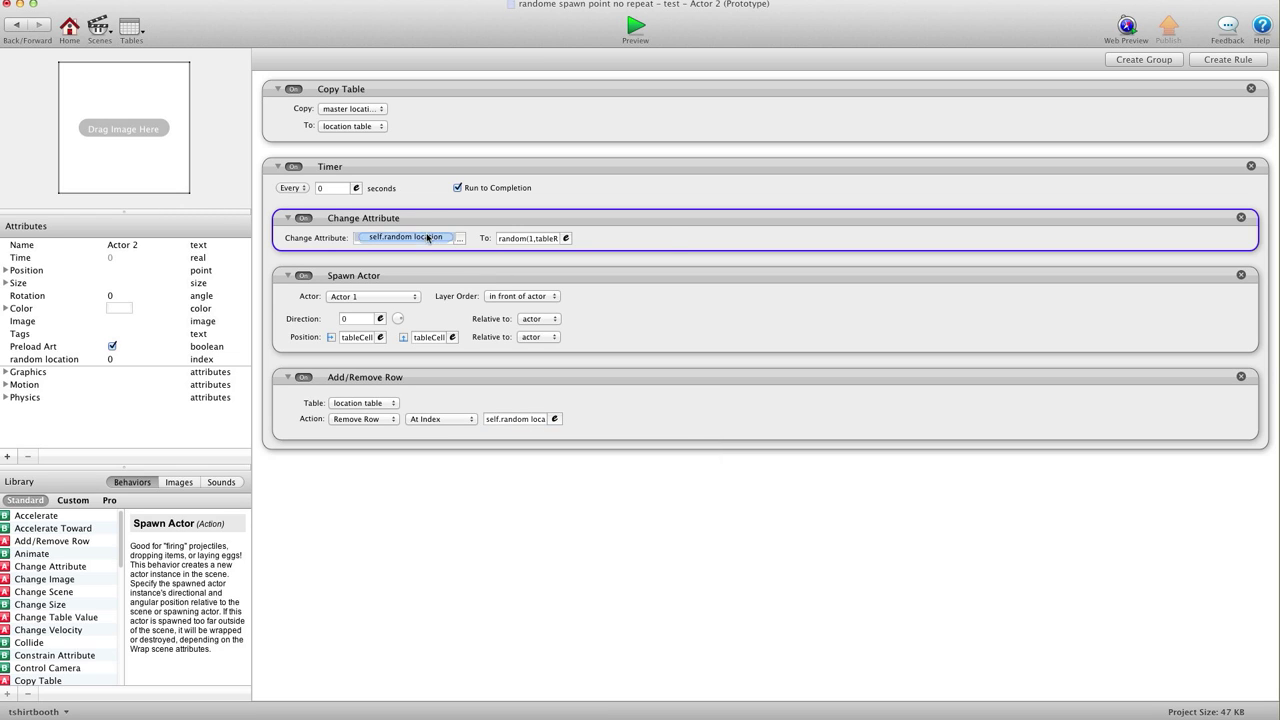
{"action": "left_click", "coordinate": [415, 280]}
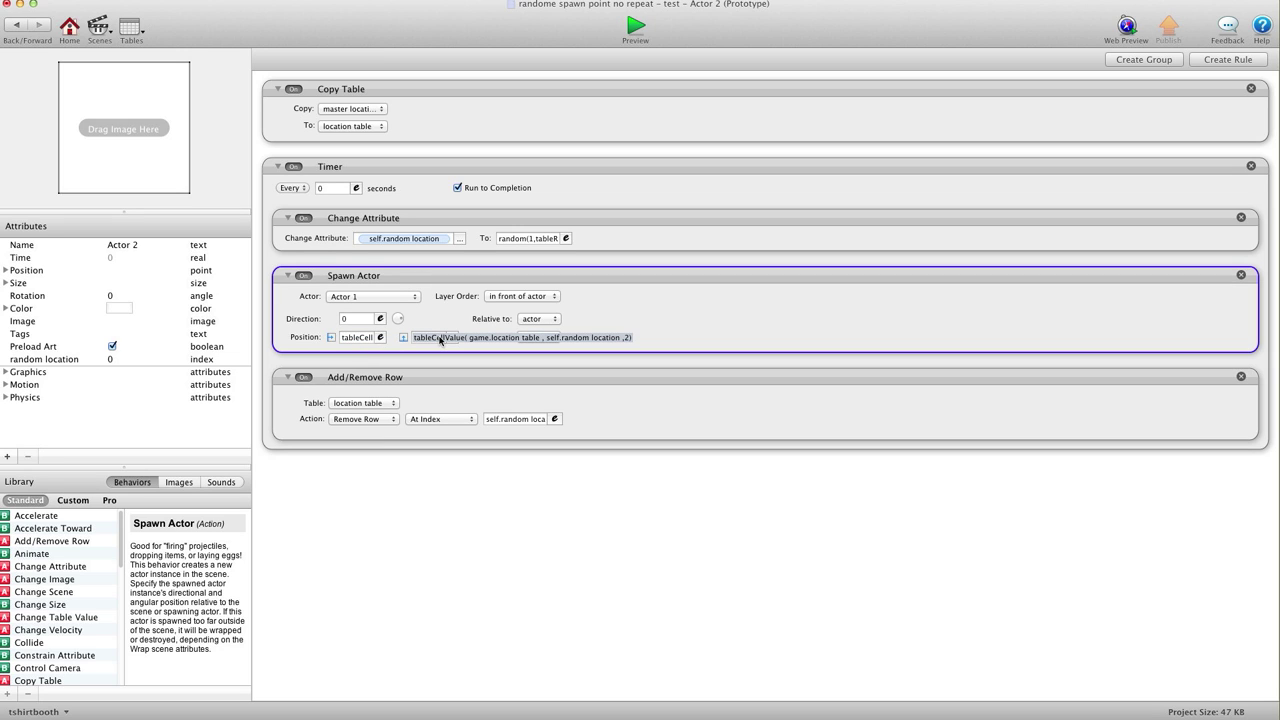
{"action": "left_click", "coordinate": [414, 375]}
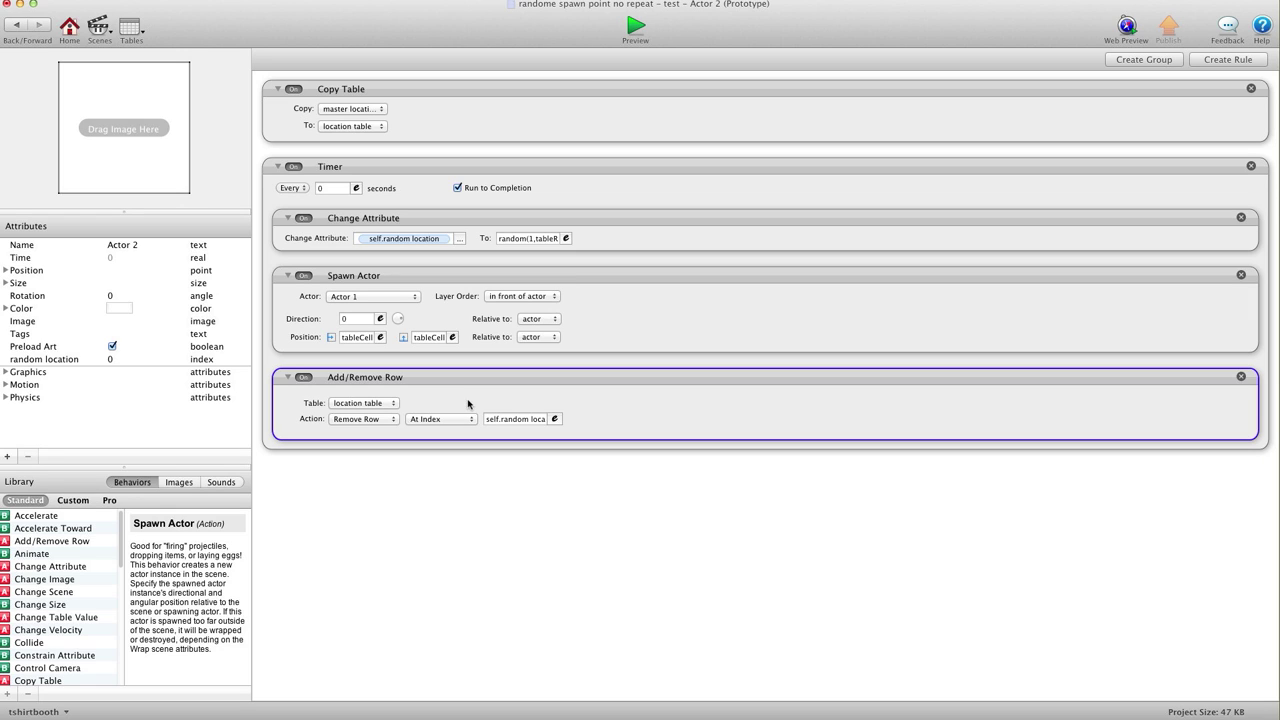
{"action": "left_click", "coordinate": [530, 222]}
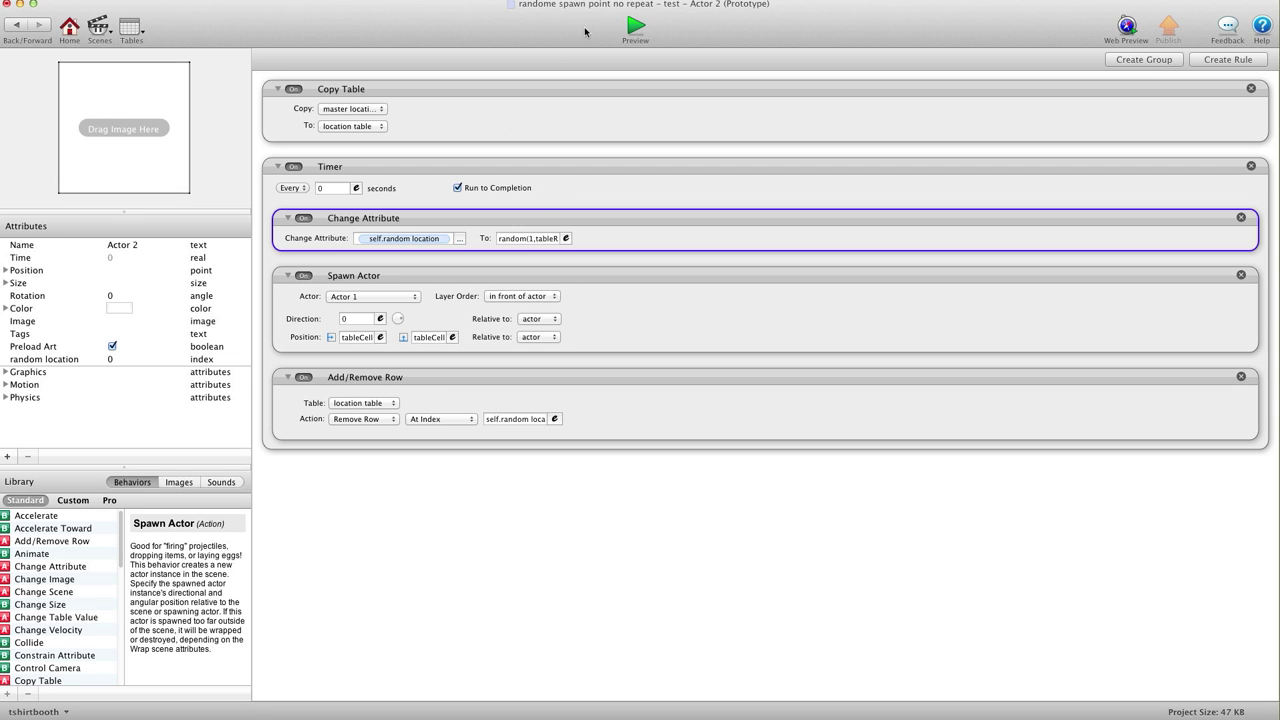
{"action": "left_click", "coordinate": [637, 25]}
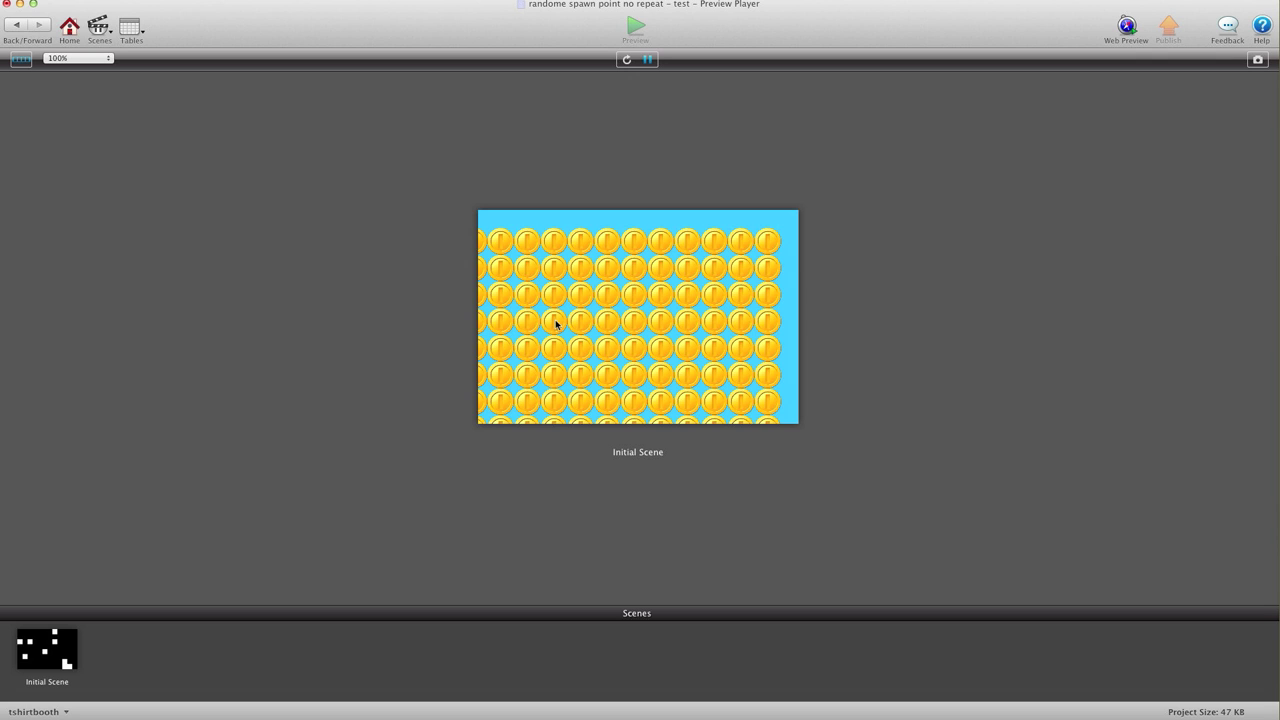
{"action": "left_click", "coordinate": [17, 24]}
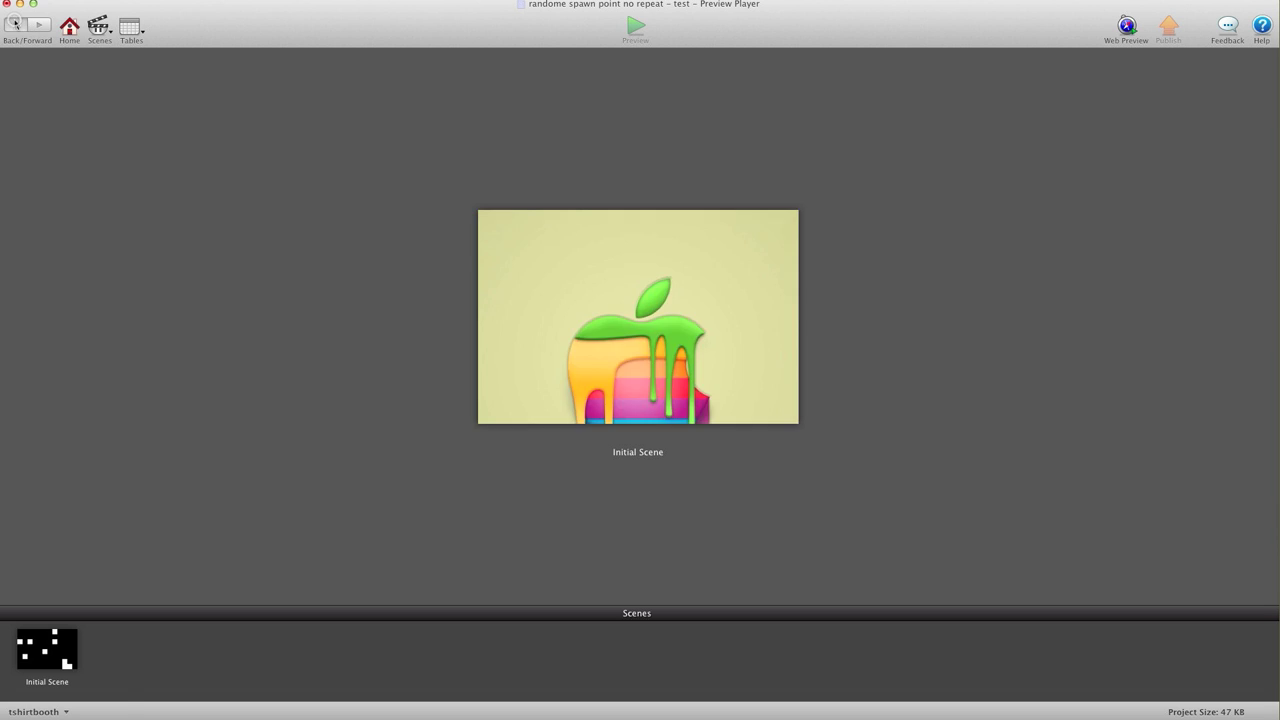
Make Spawn Actor's direction and position relative to scene, then preview the coin grid.
{"action": "left_click", "coordinate": [345, 282]}
{"action": "left_click", "coordinate": [551, 319]}
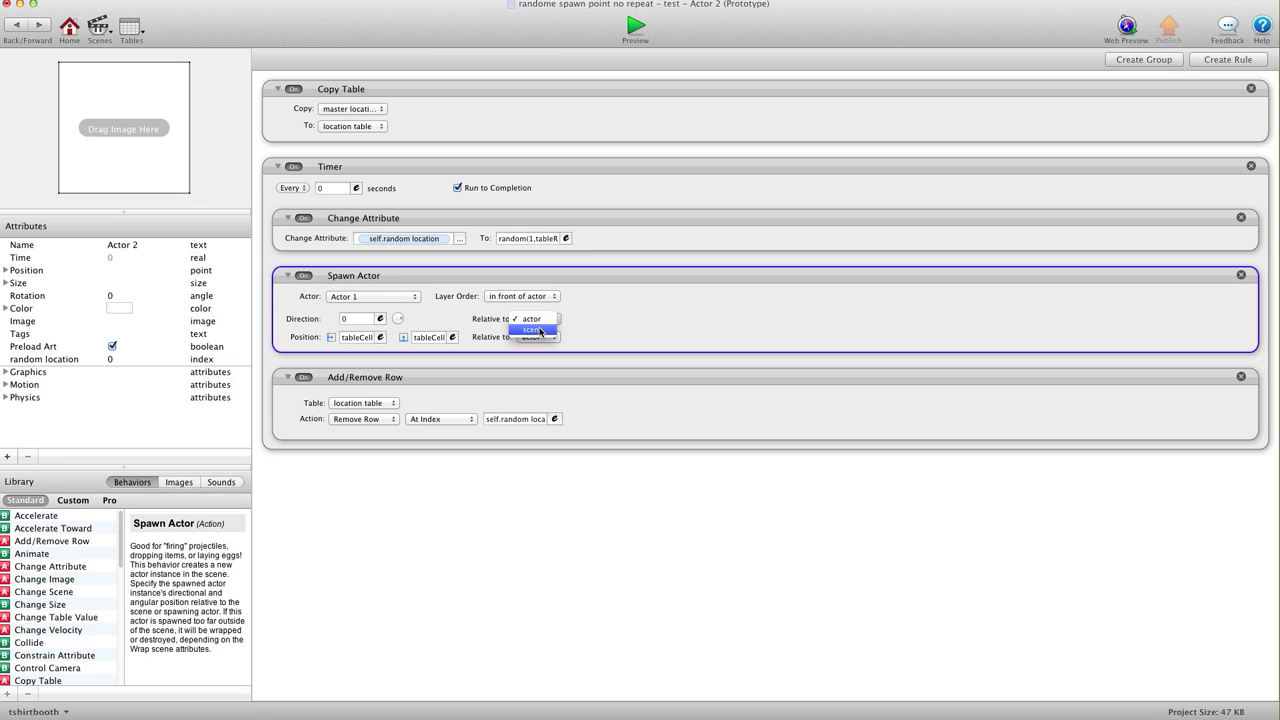
{"action": "left_click", "coordinate": [540, 329]}
{"action": "left_click", "coordinate": [537, 337]}
{"action": "left_click", "coordinate": [545, 349]}
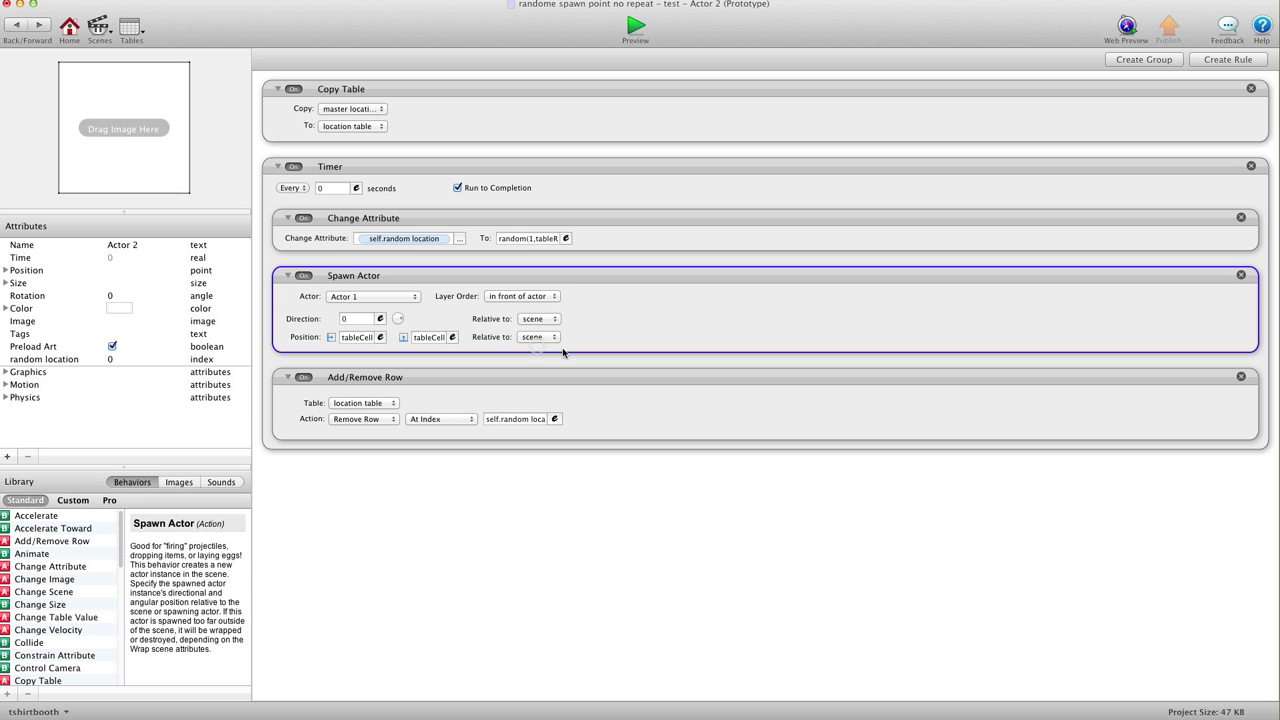
{"action": "left_click", "coordinate": [637, 24]}
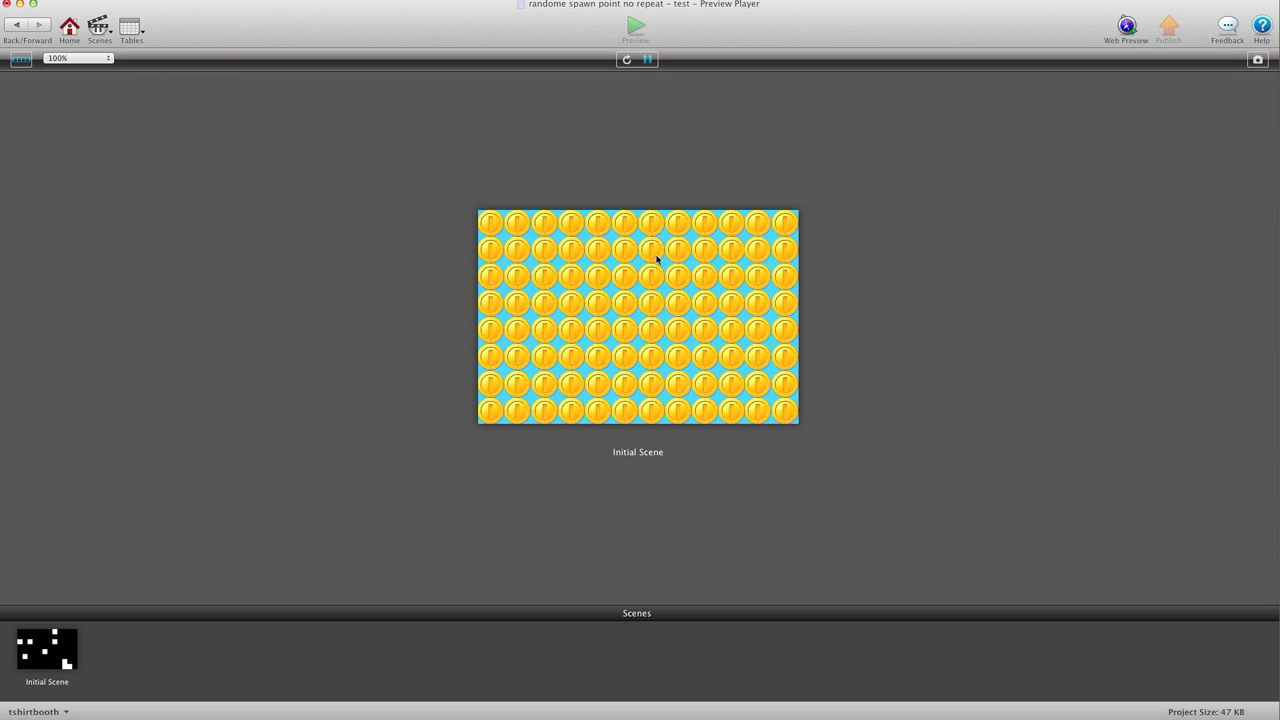
{"action": "left_click", "coordinate": [13, 27]}
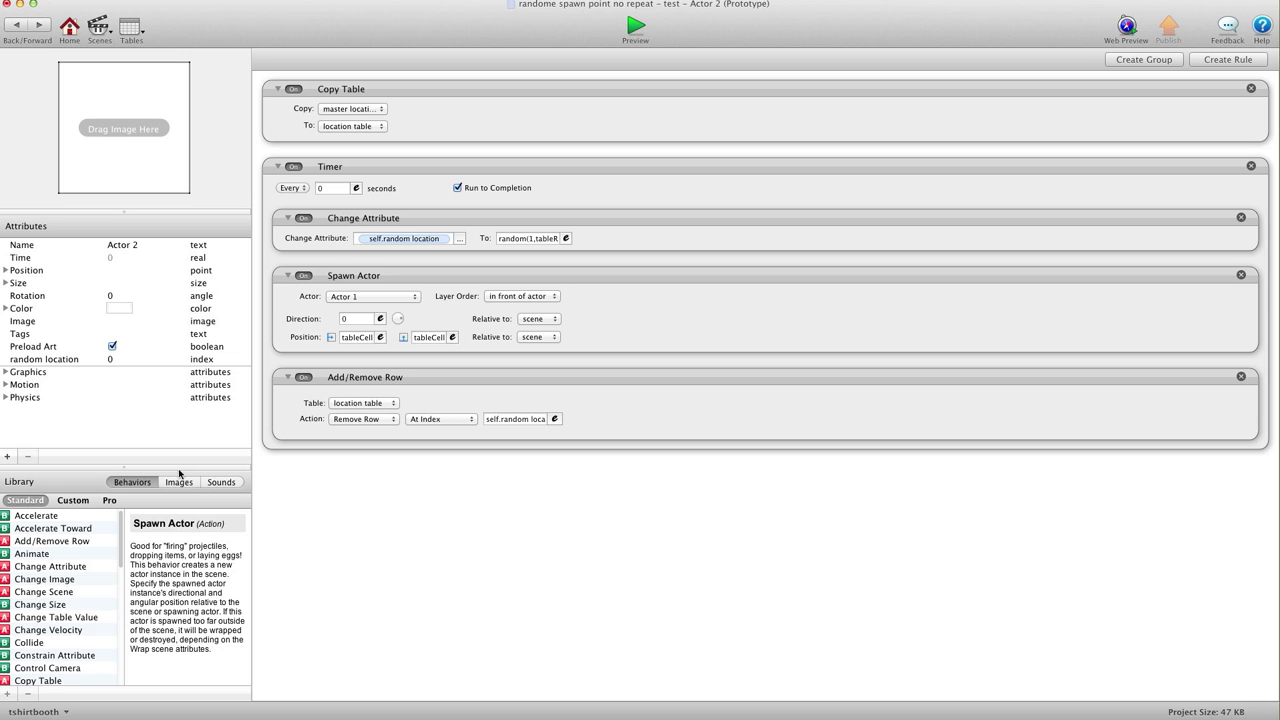
Add an index attribute named 'coin count' to Actor 2 and wrap the Timer in a Rule.
{"action": "left_click", "coordinate": [8, 457]}
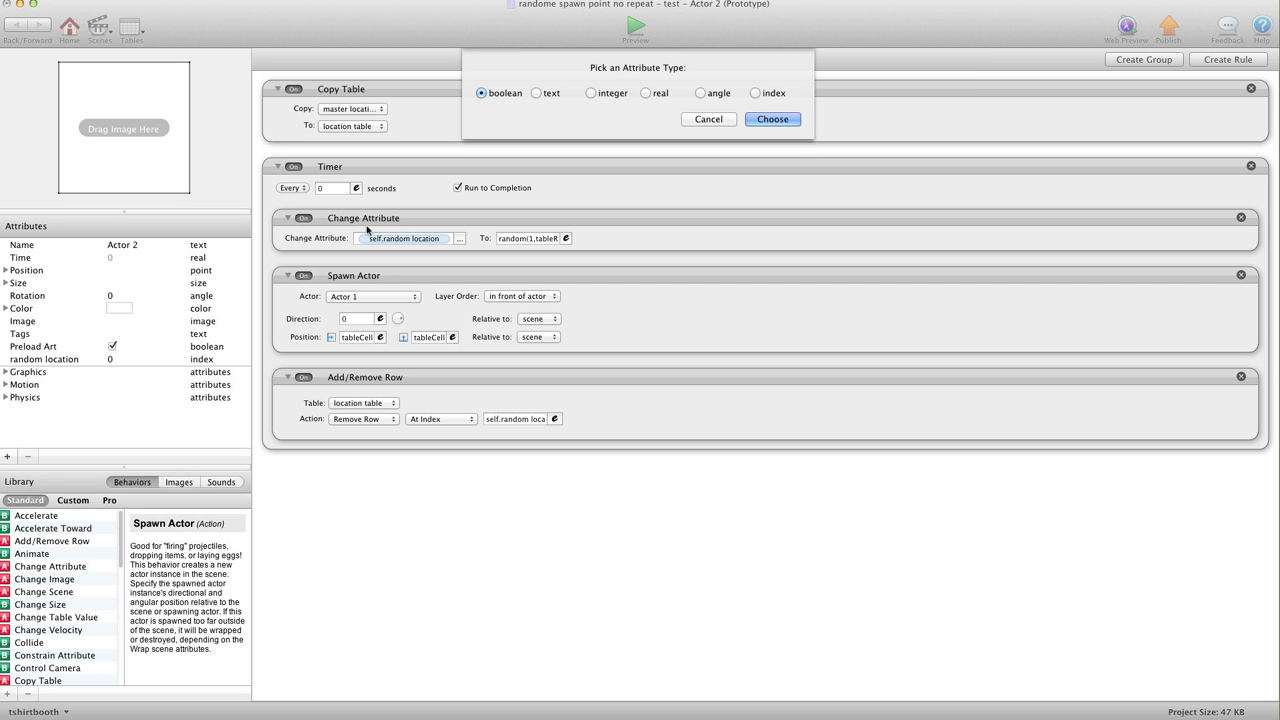
{"action": "left_click", "coordinate": [760, 93]}
{"action": "left_click", "coordinate": [772, 119]}
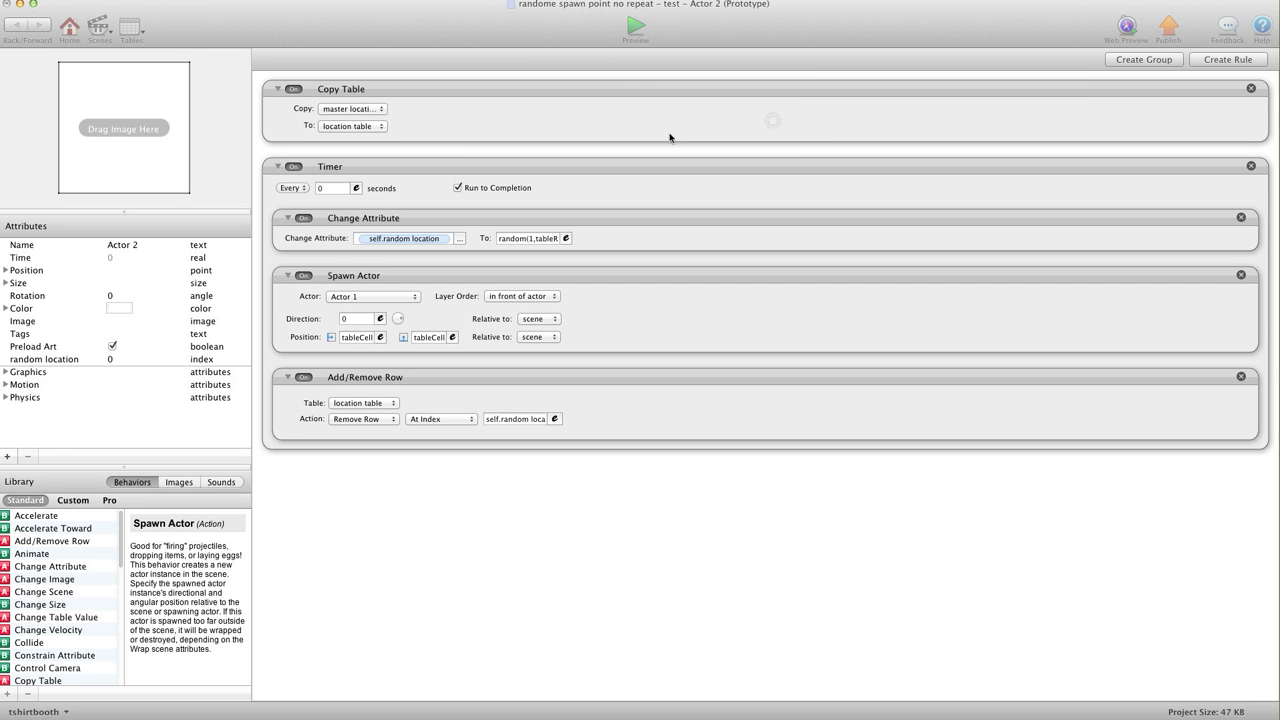
{"action": "double_click", "coordinate": [65, 371]}
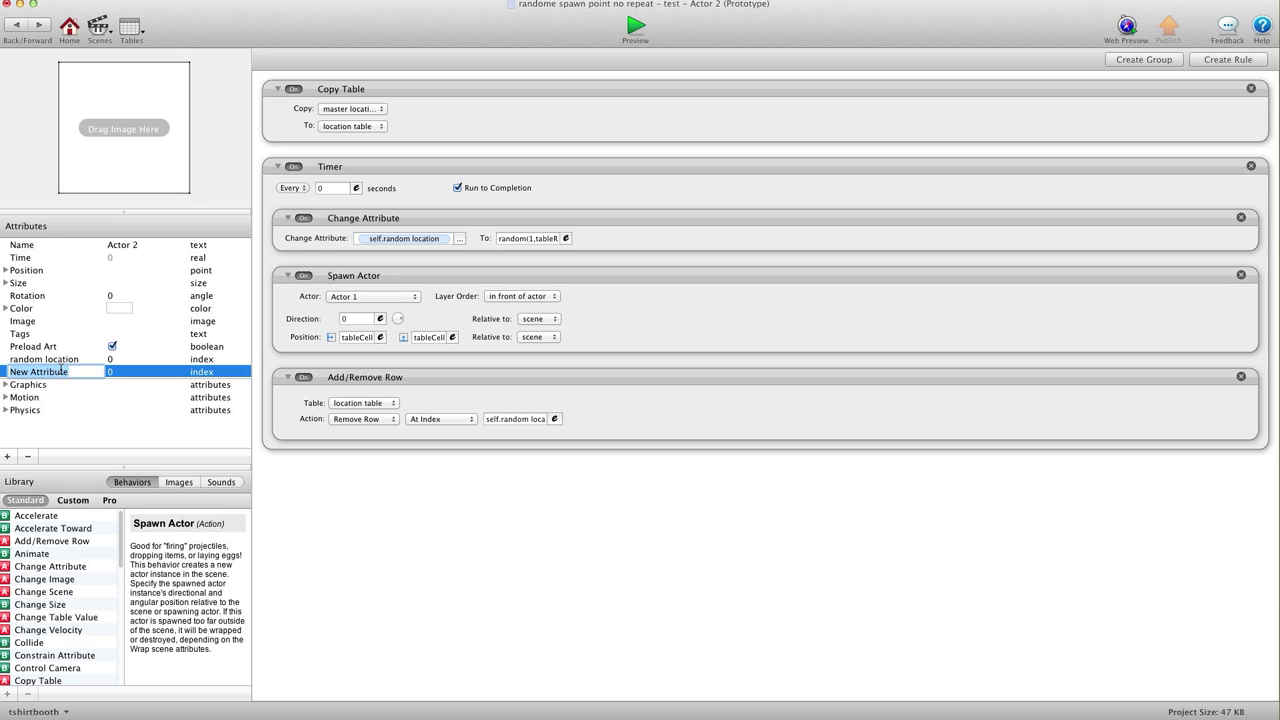
{"action": "type", "text": "coin count"}
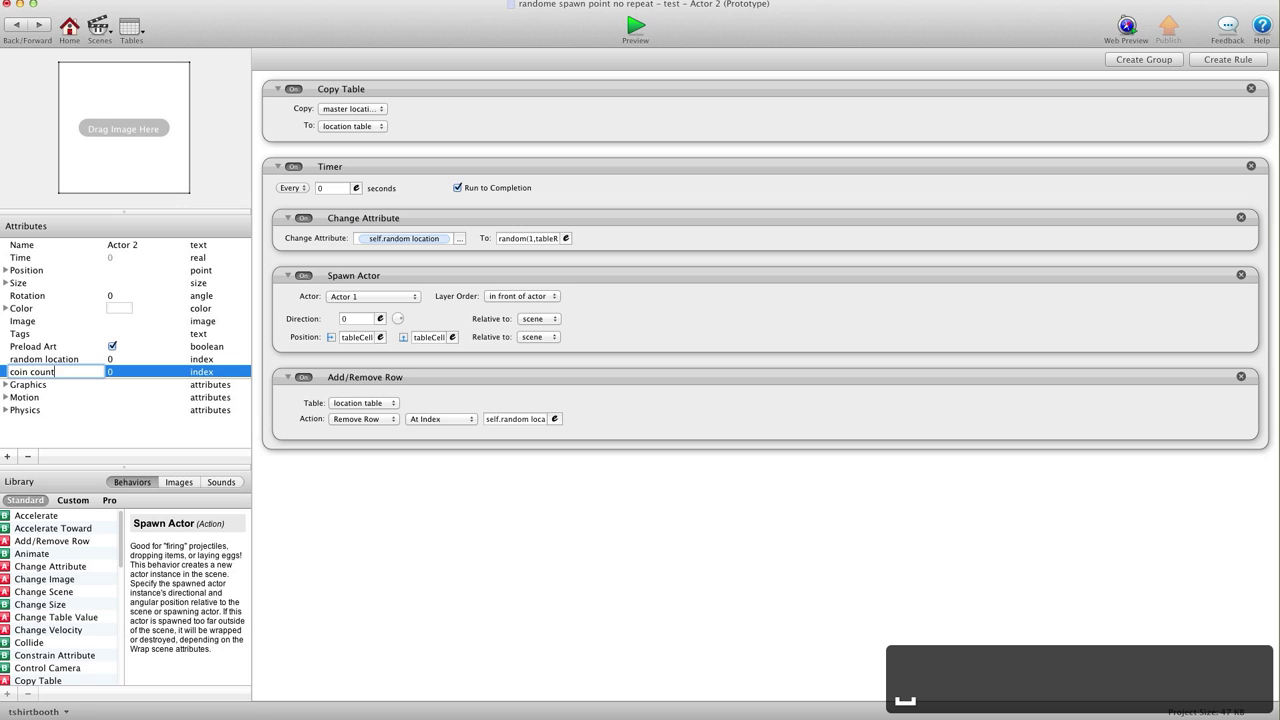
{"action": "key", "text": "Return"}
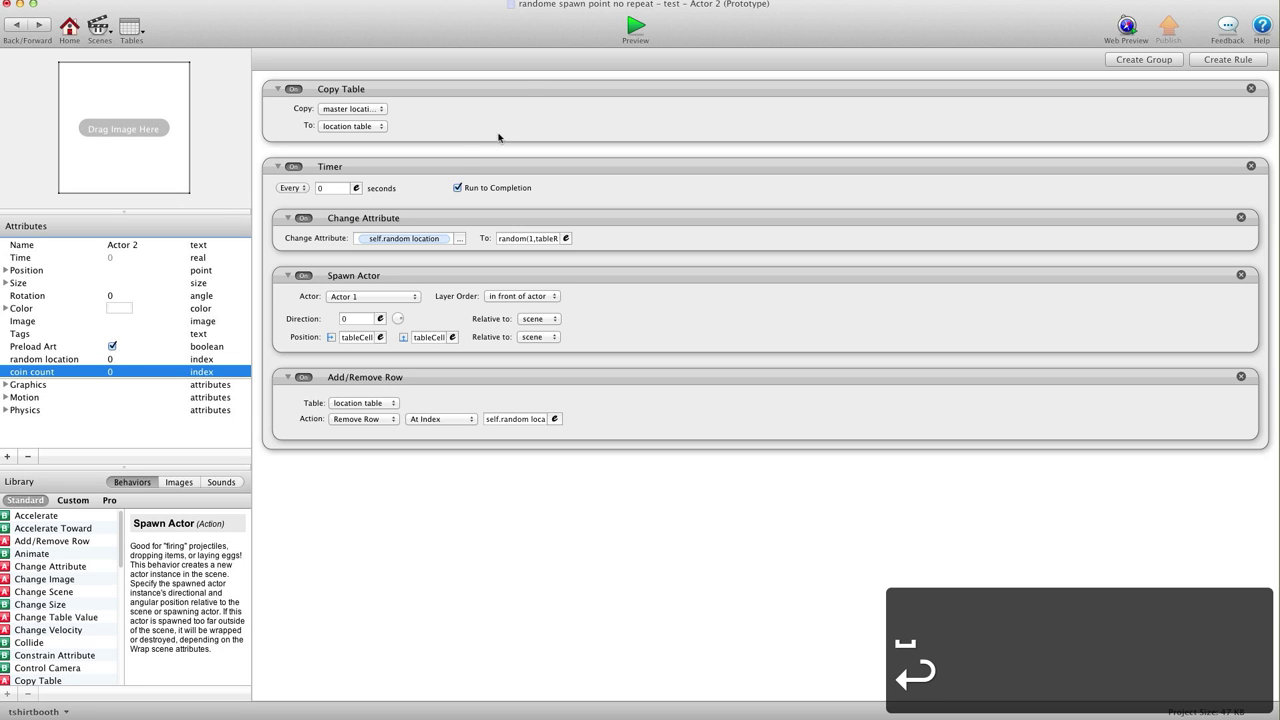
{"action": "left_click", "coordinate": [444, 164]}
{"action": "left_click", "coordinate": [1247, 61]}
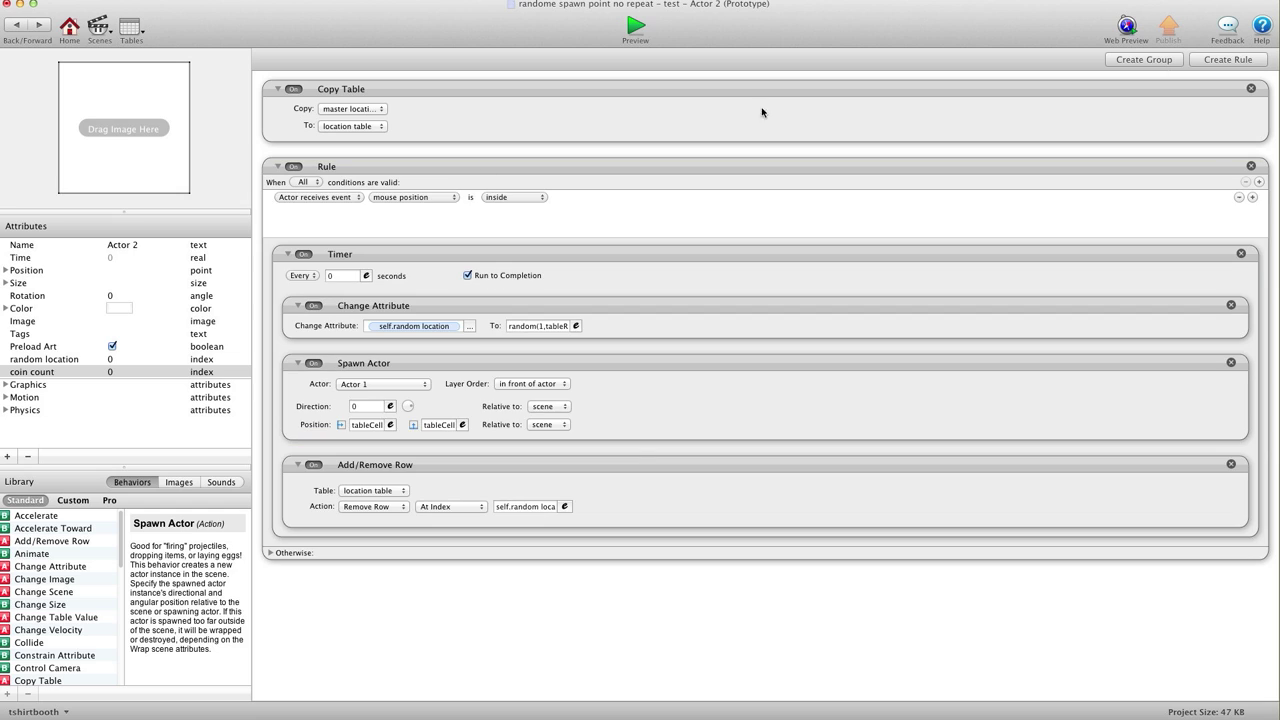
Set the Rule condition to self.coin count < 15 and drop a Change Attribute into the Timer.
{"action": "left_click", "coordinate": [334, 197]}
{"action": "left_click", "coordinate": [326, 208]}
{"action": "left_click", "coordinate": [452, 201]}
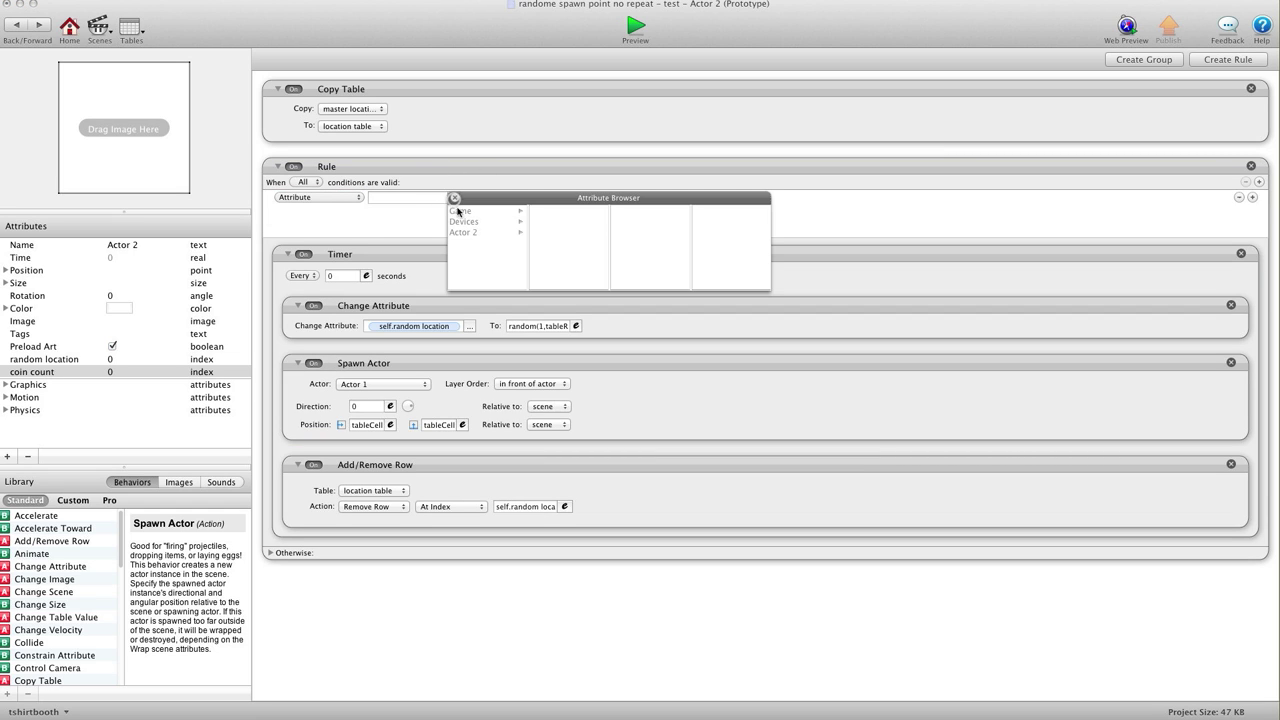
{"action": "left_click", "coordinate": [460, 232]}
{"action": "left_click", "coordinate": [550, 274]}
{"action": "left_click", "coordinate": [477, 196]}
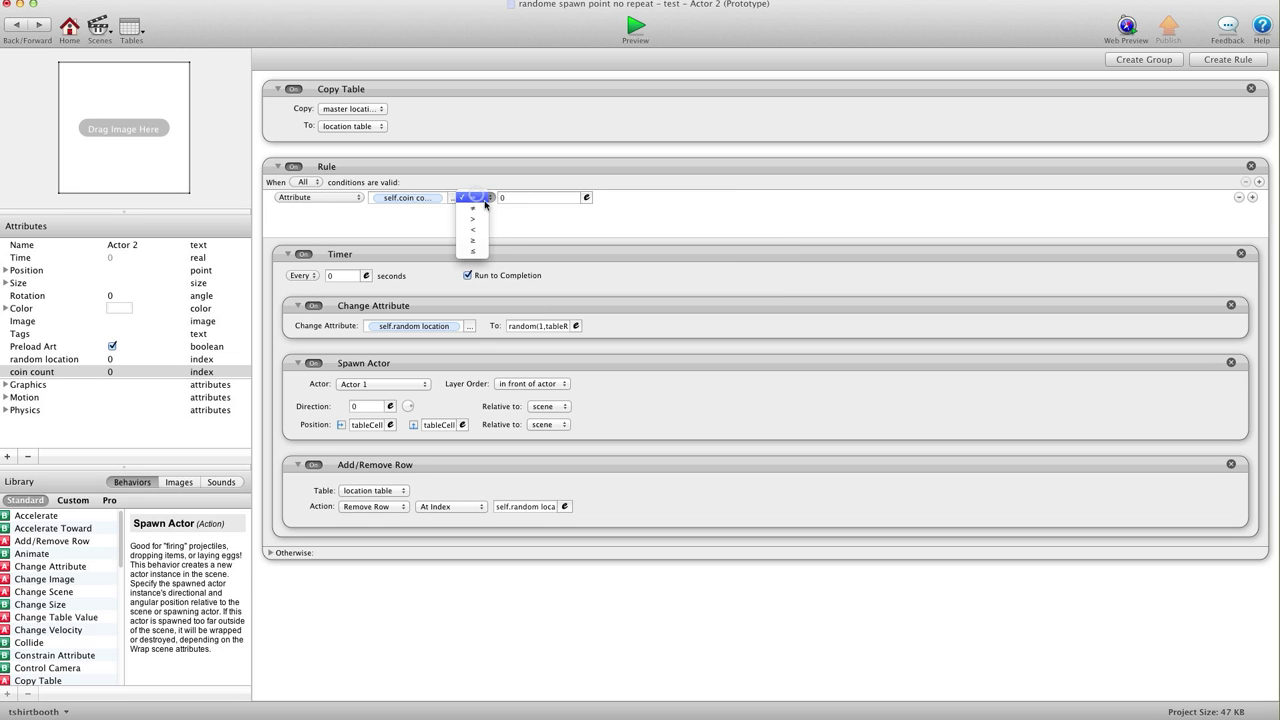
{"action": "left_click", "coordinate": [478, 229]}
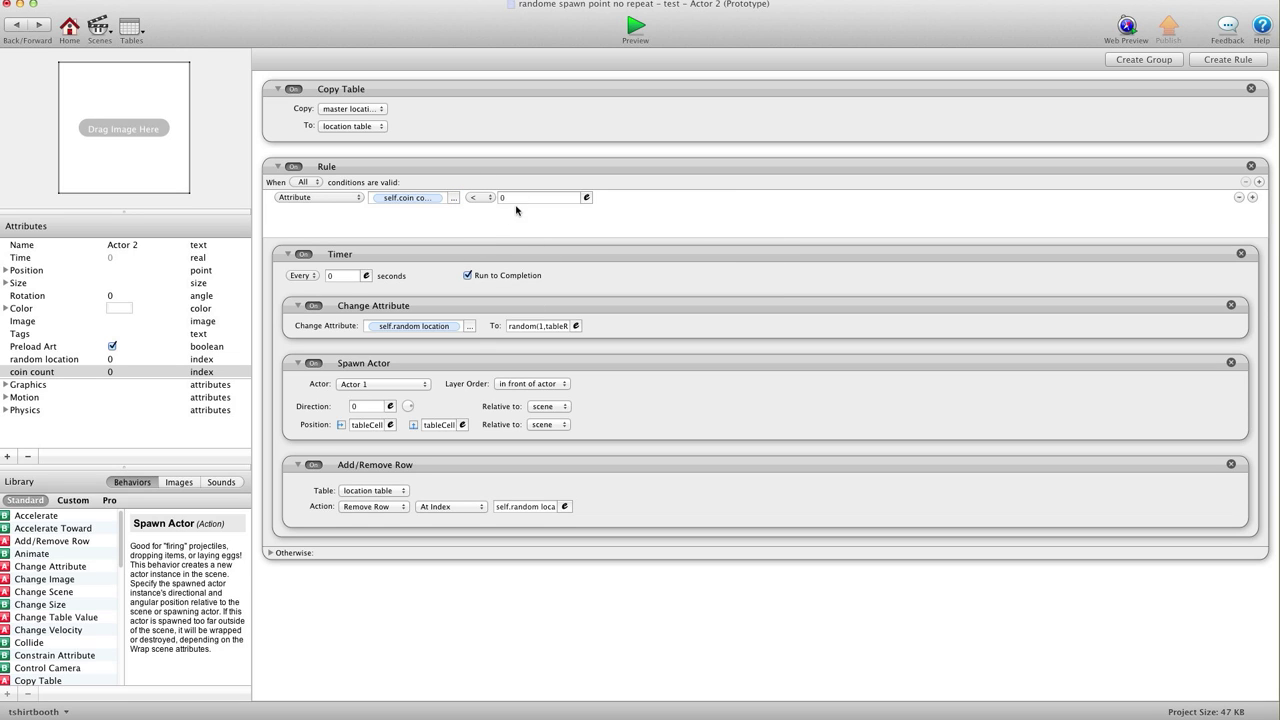
{"action": "left_click", "coordinate": [517, 198]}
{"action": "left_click", "coordinate": [442, 285]}
{"action": "left_click_drag", "start_coordinate": [50, 566], "coordinate": [410, 382]}
Make the Change Attribute set self.coin count to self.coin count+1, placed after Add/Remove Row.
{"action": "left_click", "coordinate": [469, 384]}
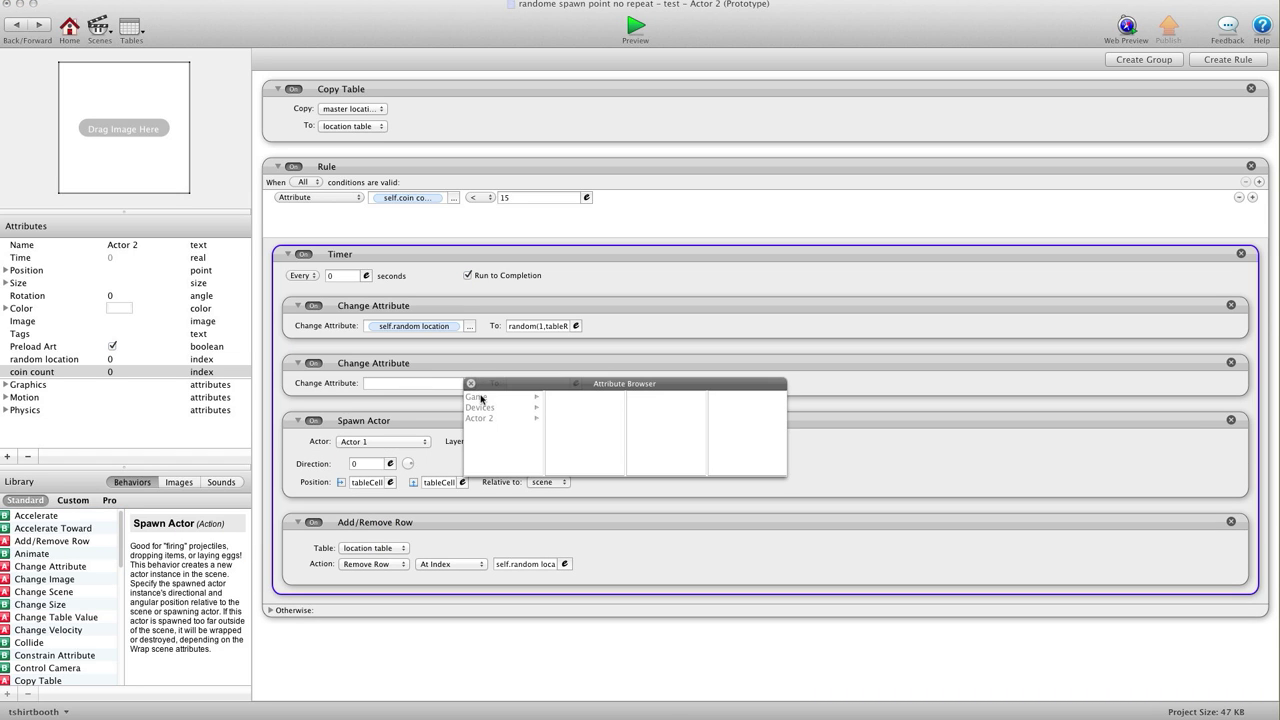
{"action": "left_click", "coordinate": [480, 397]}
{"action": "scroll", "coordinate": [565, 435], "scroll_direction": "down", "scroll_amount": 3}
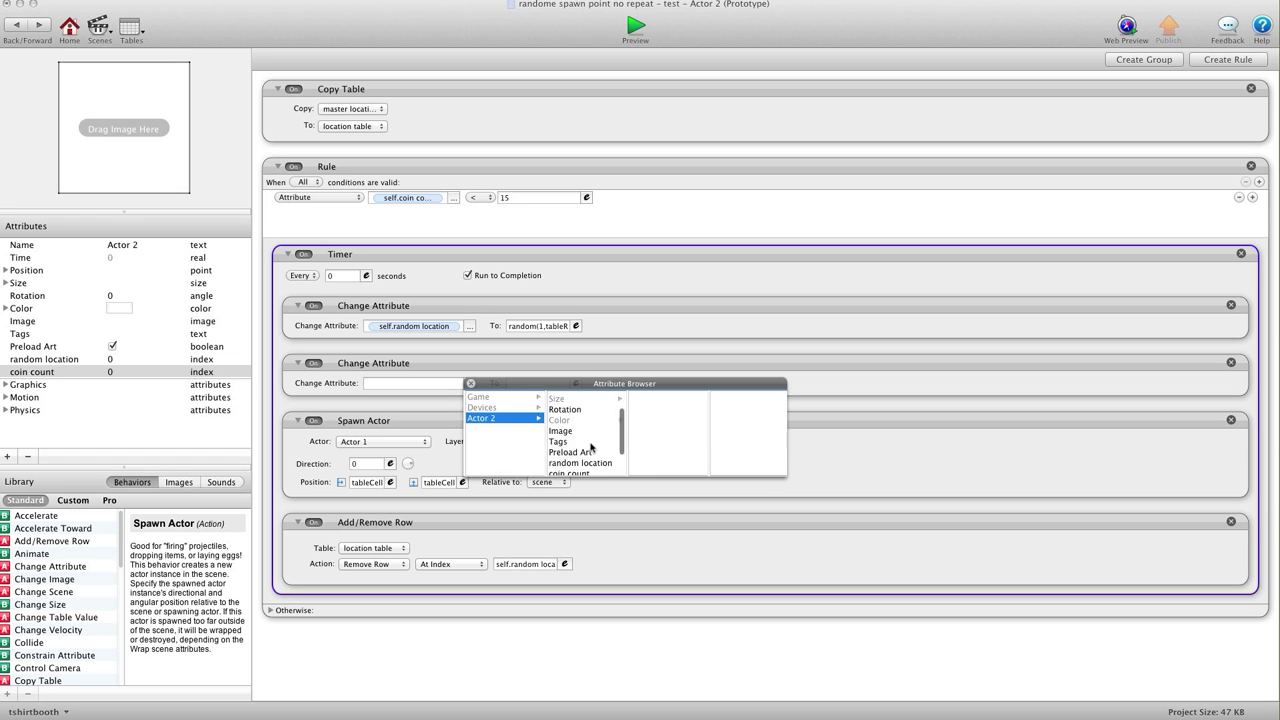
{"action": "left_click", "coordinate": [565, 438]}
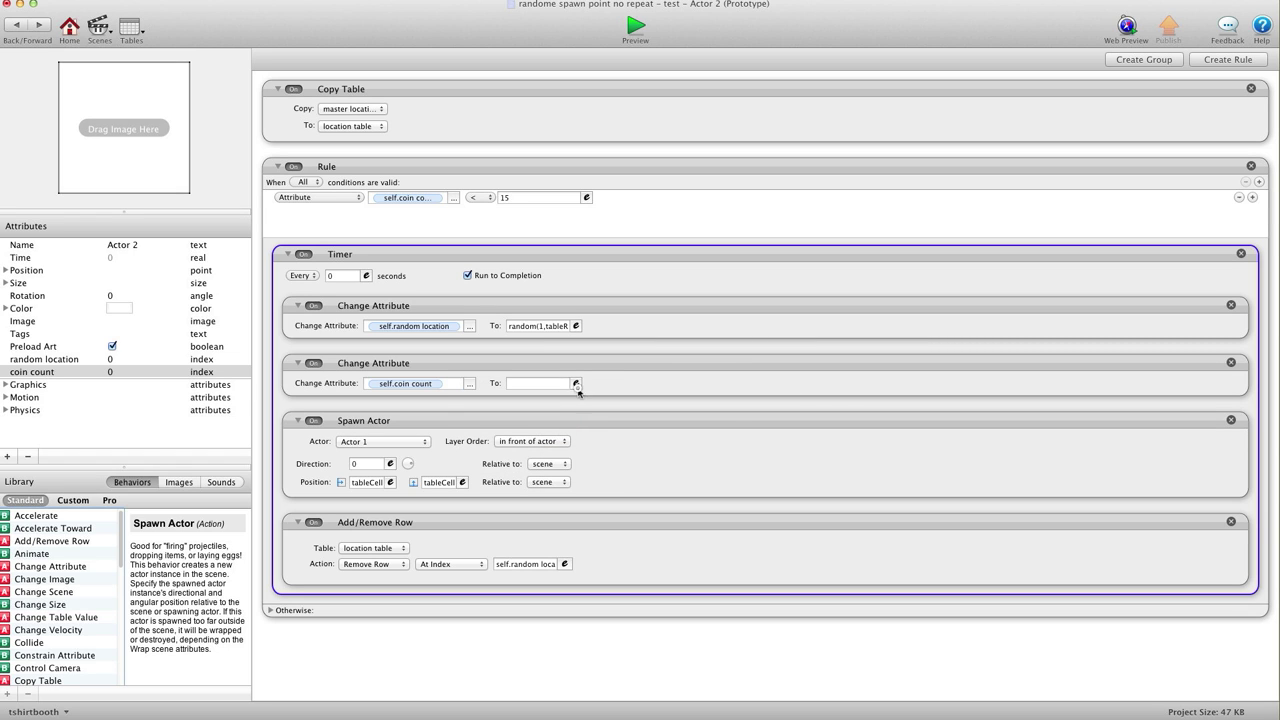
{"action": "left_click", "coordinate": [575, 383]}
{"action": "left_click", "coordinate": [515, 402]}
{"action": "left_click", "coordinate": [511, 444]}
{"action": "scroll", "coordinate": [600, 460], "scroll_direction": "down", "scroll_amount": 3}
{"action": "left_click", "coordinate": [595, 465]}
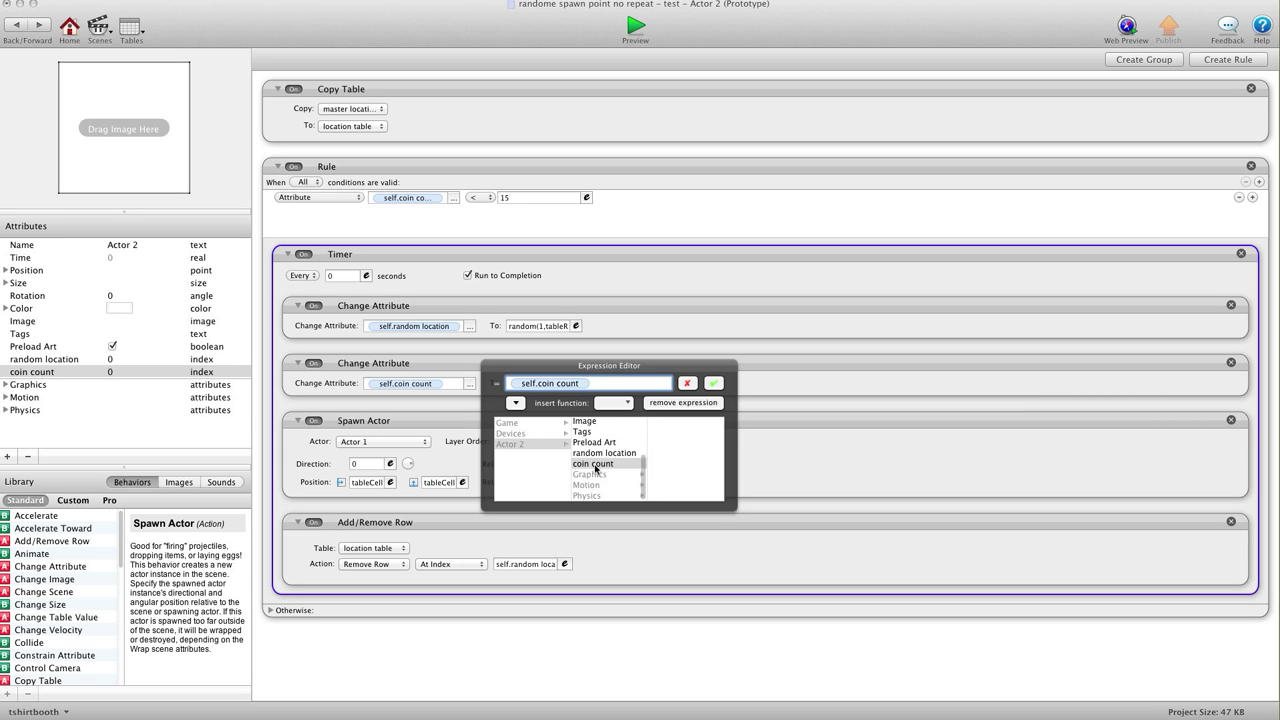
{"action": "type", "text": "+1"}
{"action": "left_click", "coordinate": [713, 383]}
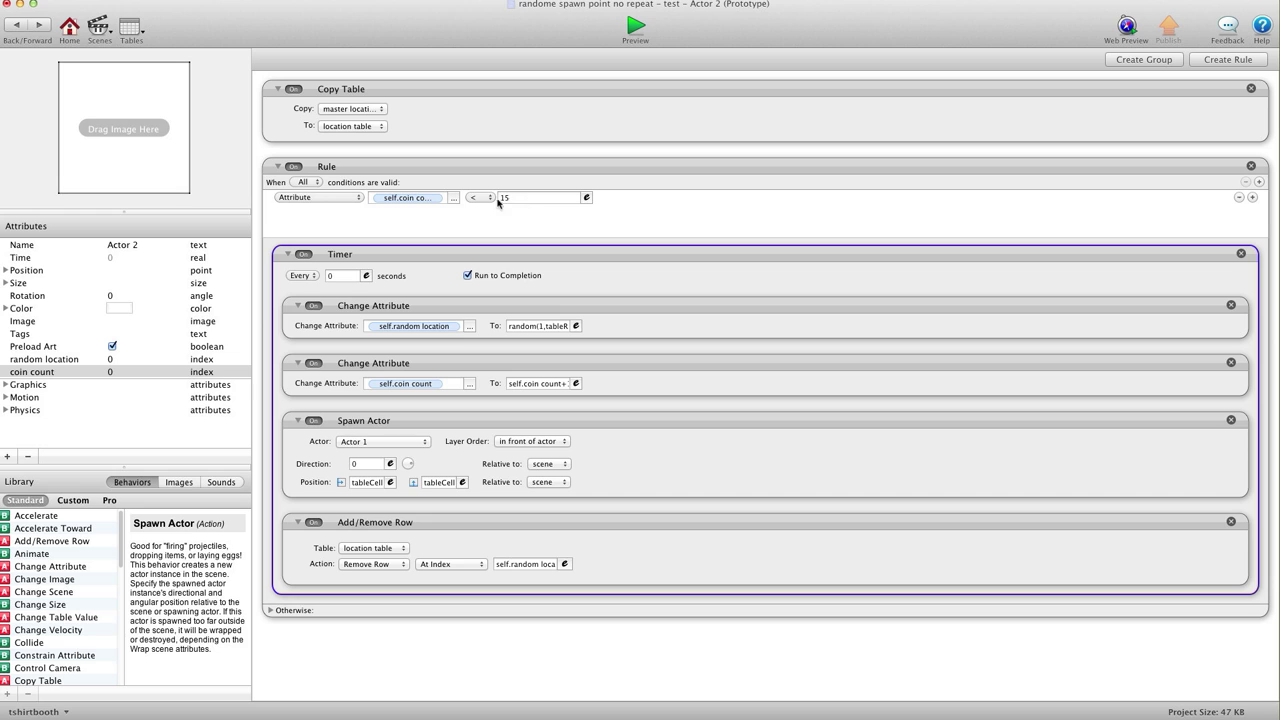
{"action": "left_click_drag", "start_coordinate": [477, 363], "coordinate": [462, 590]}
Preview the scene and reload it six times to compare the random coin layouts.
{"action": "left_click", "coordinate": [640, 35]}
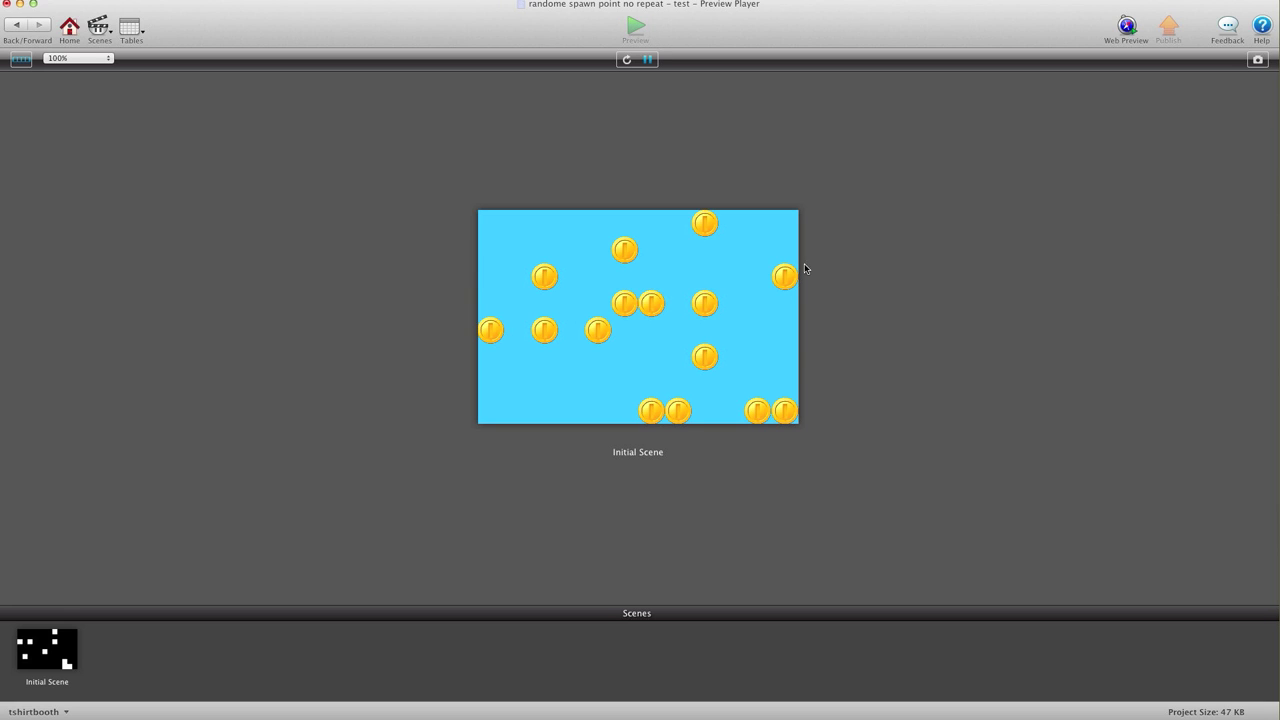
{"action": "left_click", "coordinate": [627, 60]}
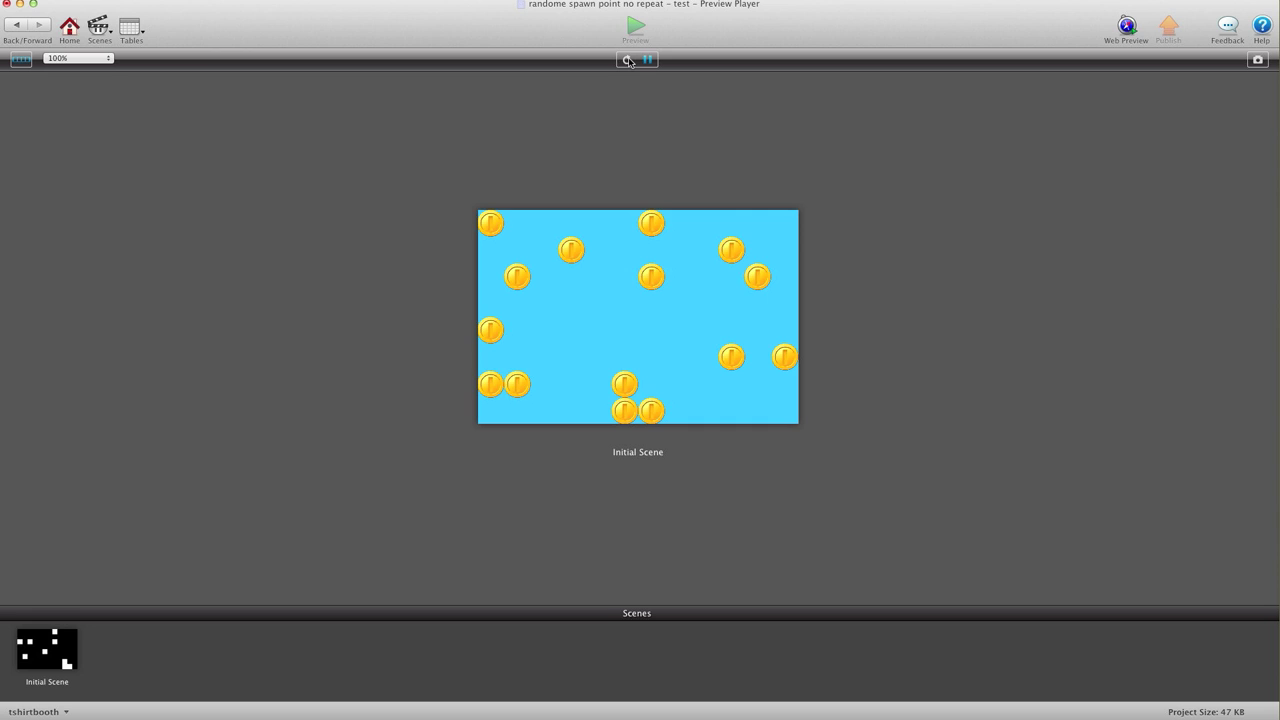
{"action": "left_click", "coordinate": [627, 60]}
{"action": "left_click", "coordinate": [627, 60]}
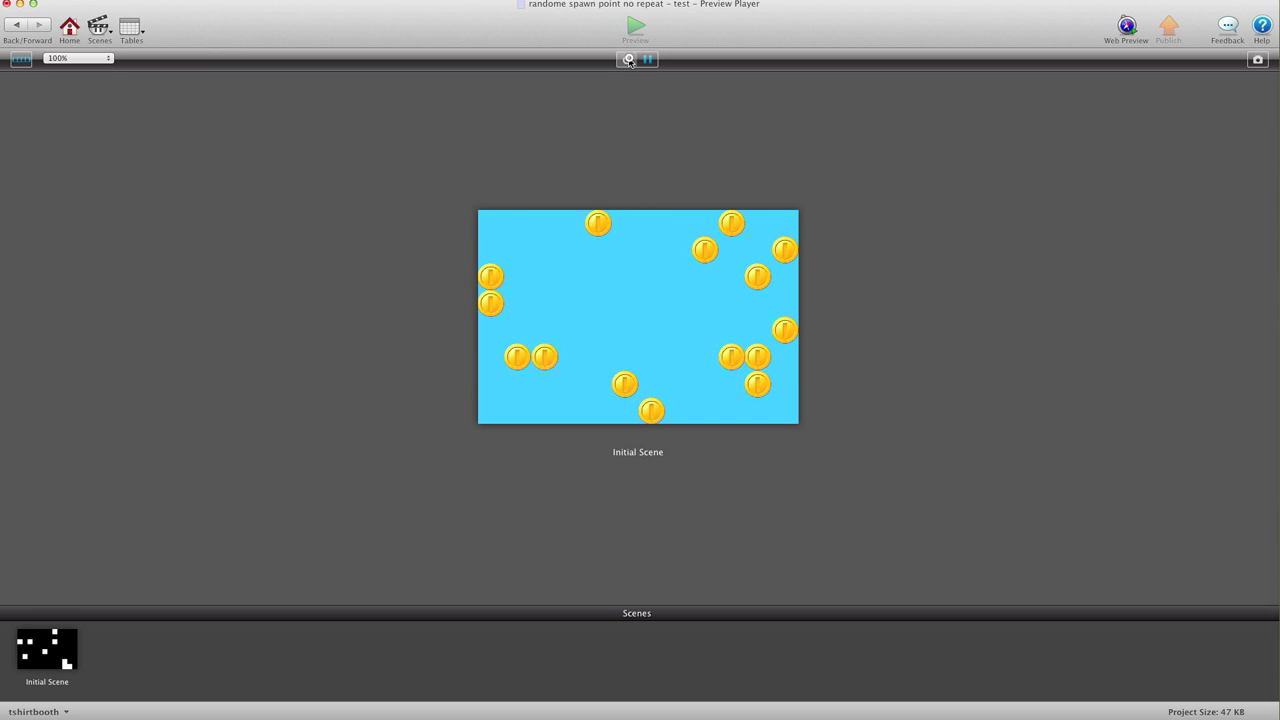
{"action": "left_click", "coordinate": [627, 60]}
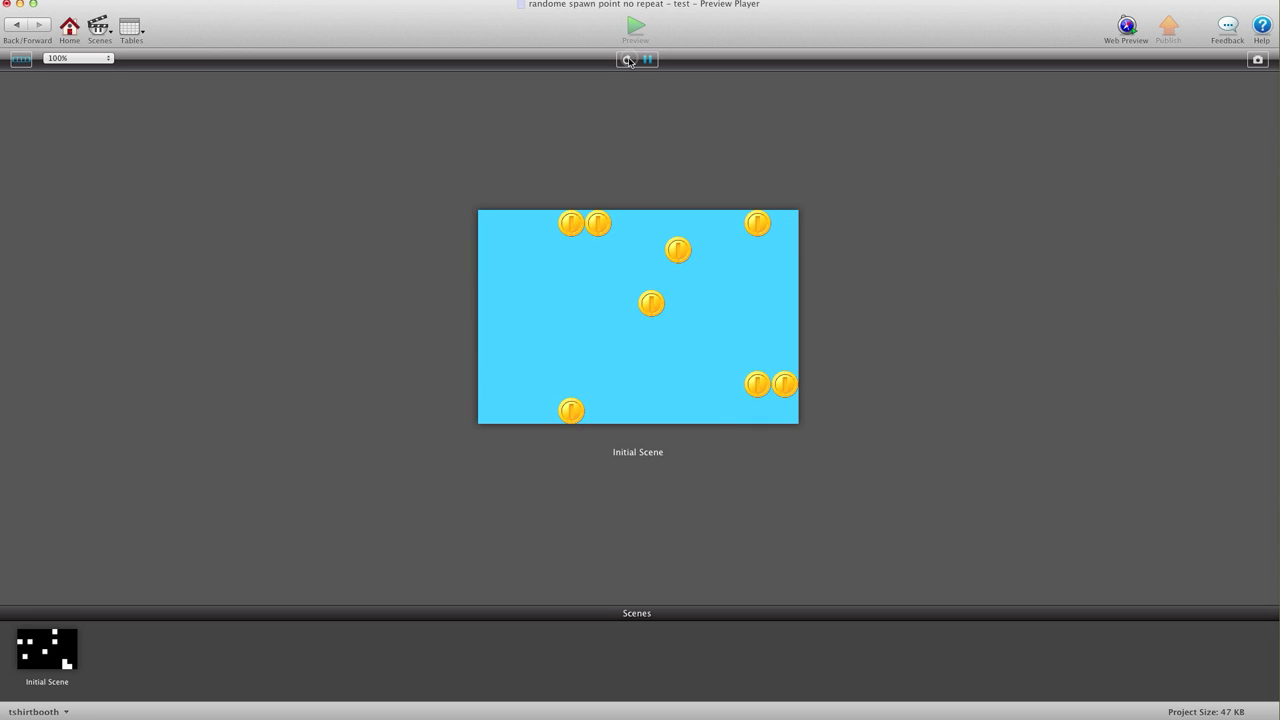
{"action": "left_click", "coordinate": [627, 60]}
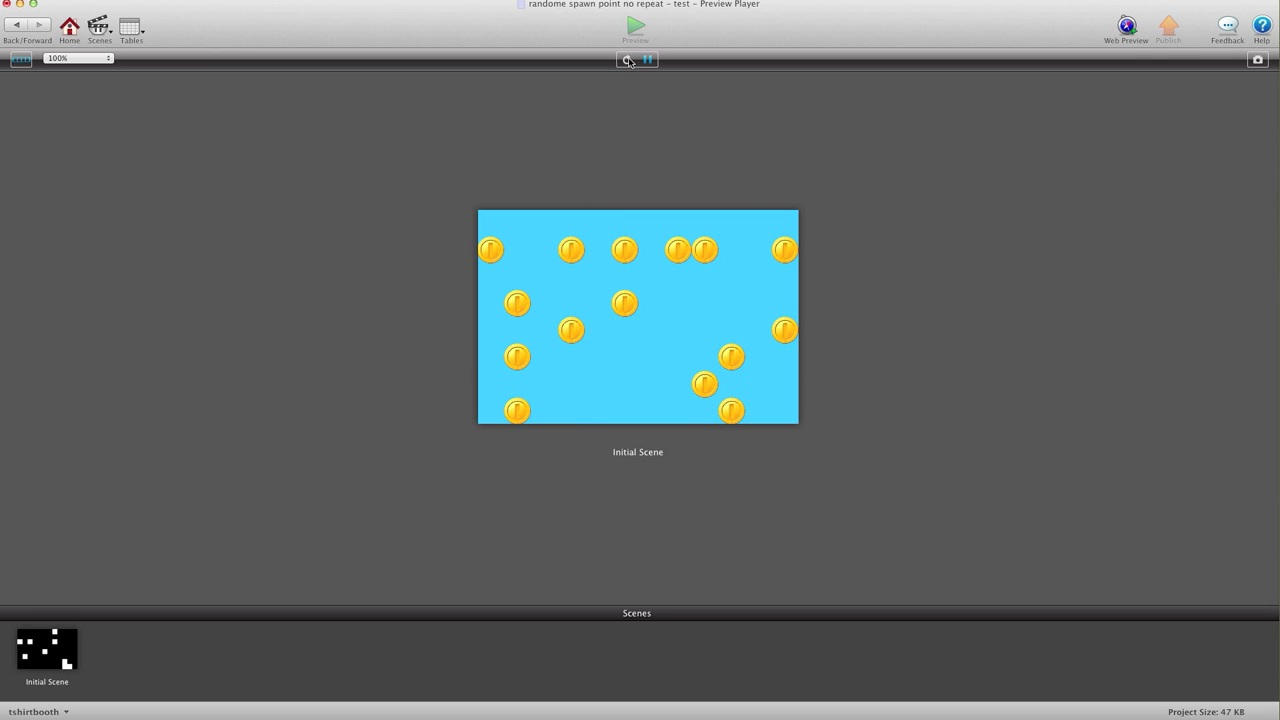
{"action": "left_click", "coordinate": [627, 60]}
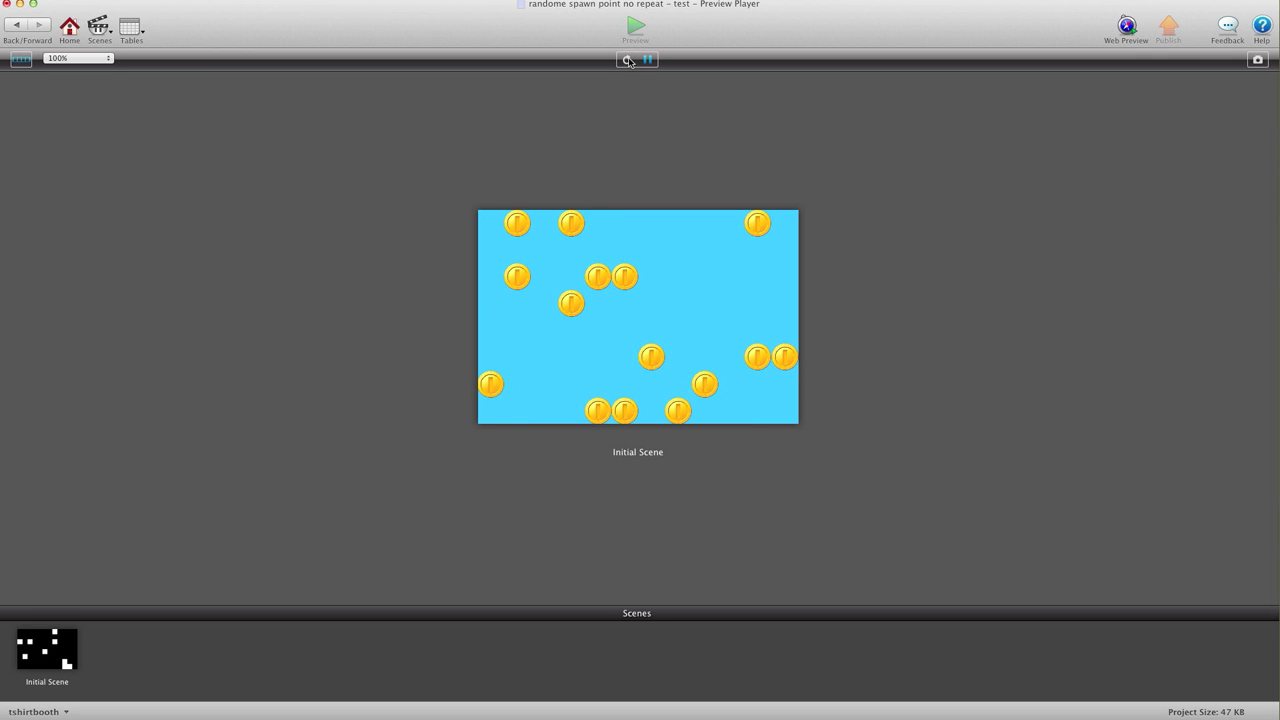